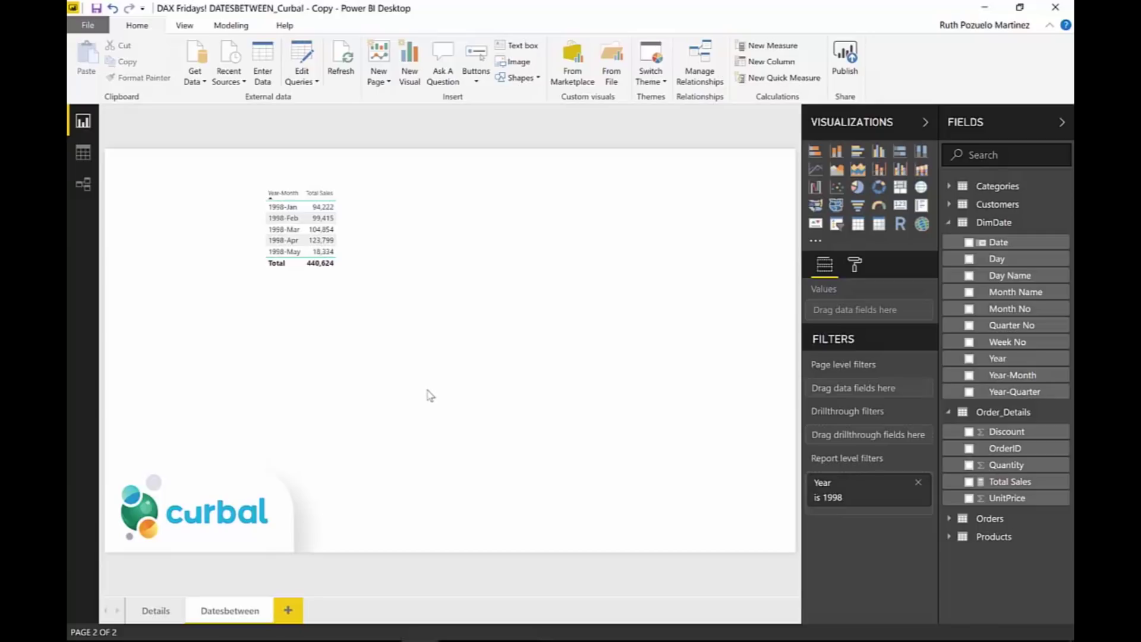
Look over the tutorial links on the Details page and return to the Datesbetween page
left_click(157, 618)
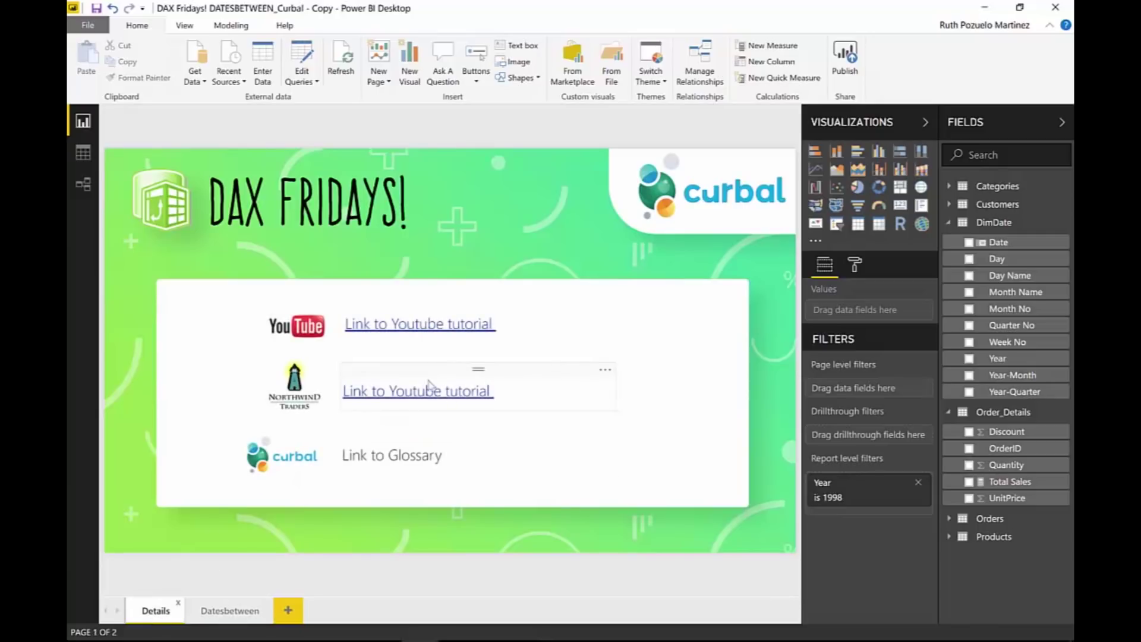
left_click(230, 619)
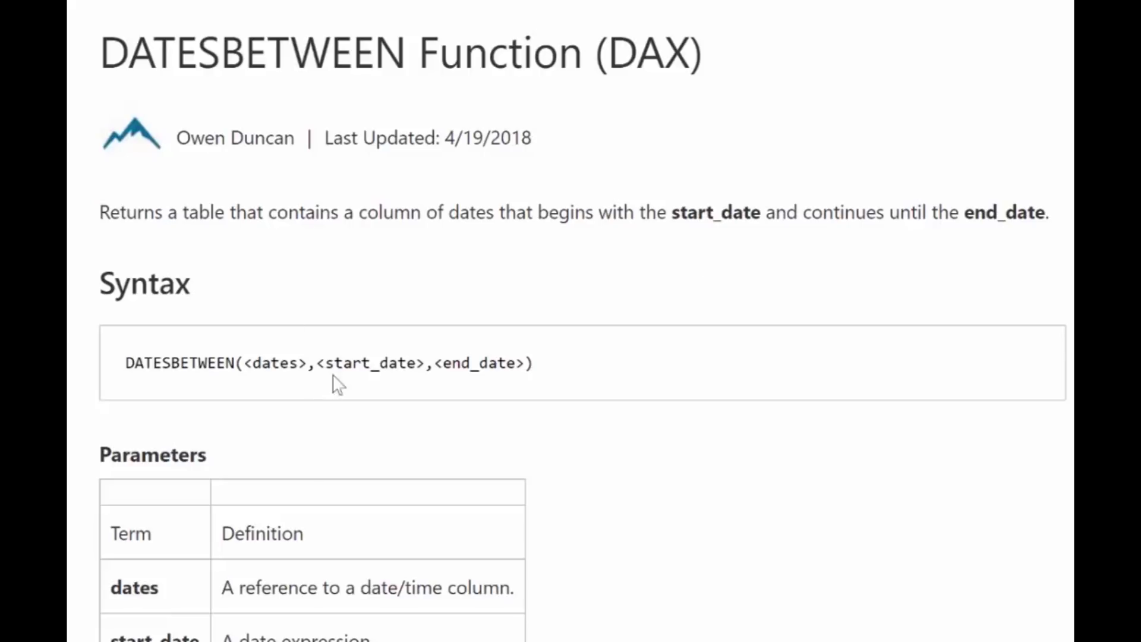
Read the DATESBETWEEN documentation, covering its syntax, parameters, return value, remarks and example formula
scroll(535, 344, "down", 2)
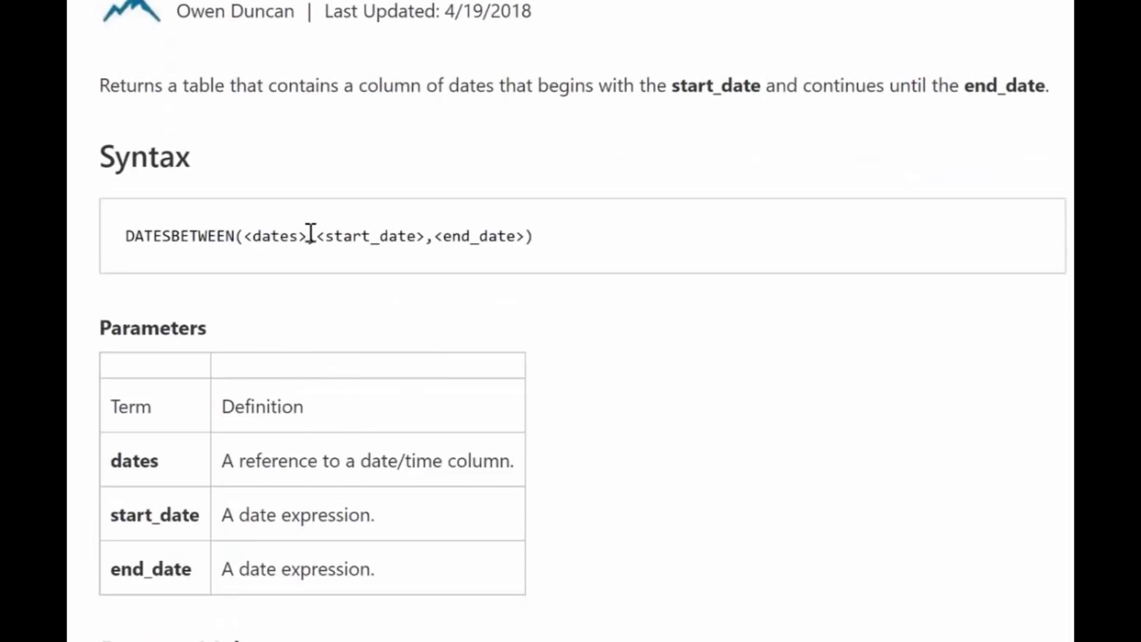
left_click_drag(237, 460, 551, 465)
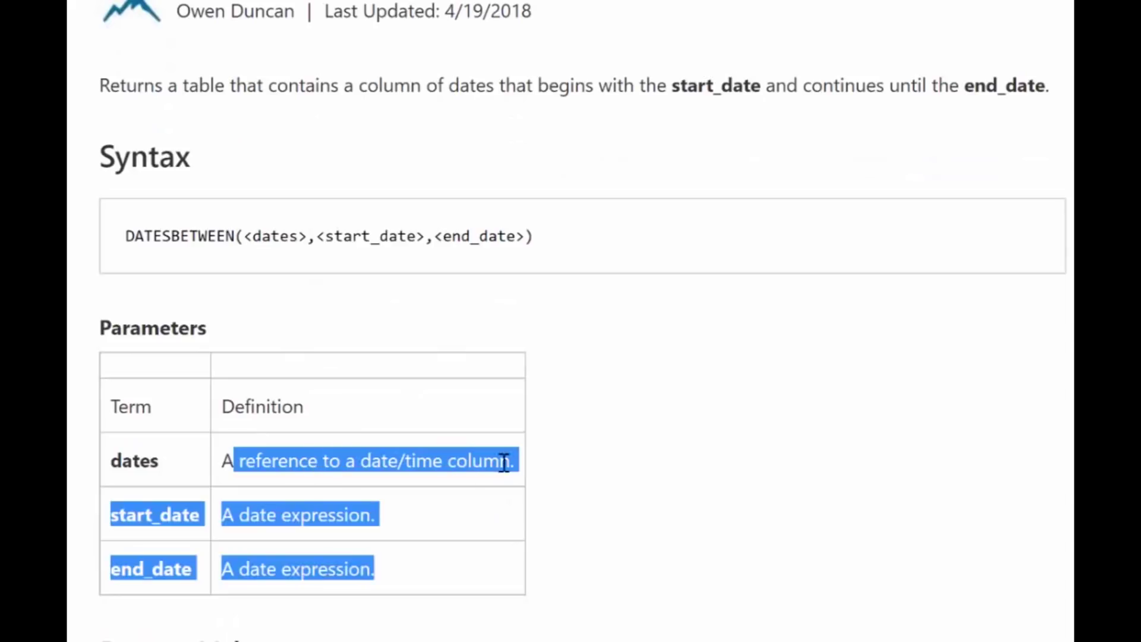
left_click(429, 462)
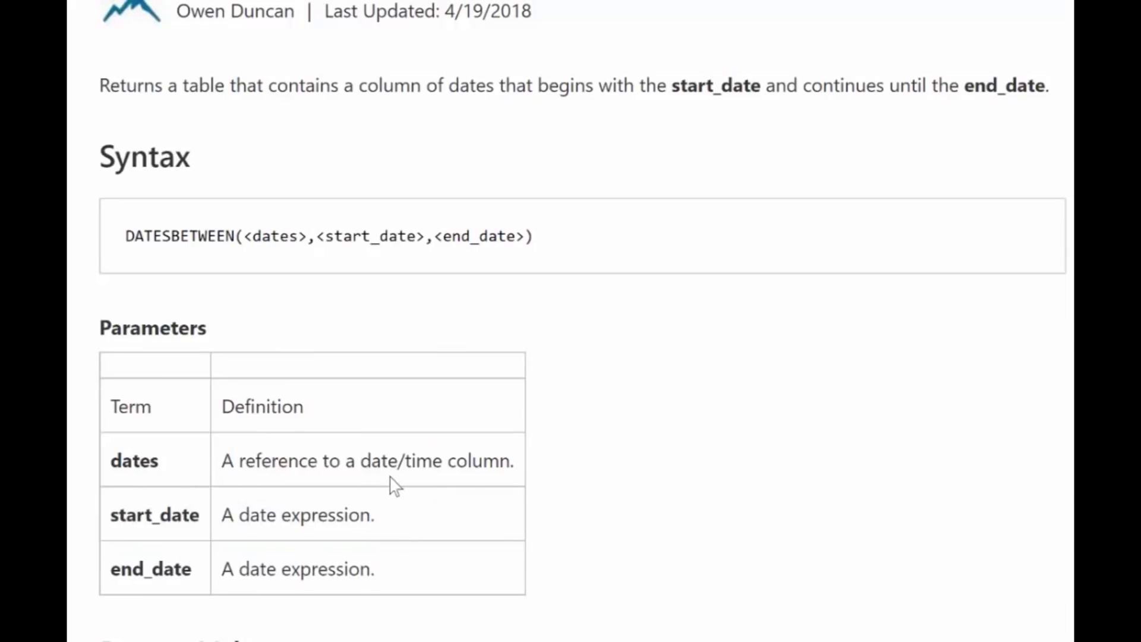
scroll(410, 458, "down", 2)
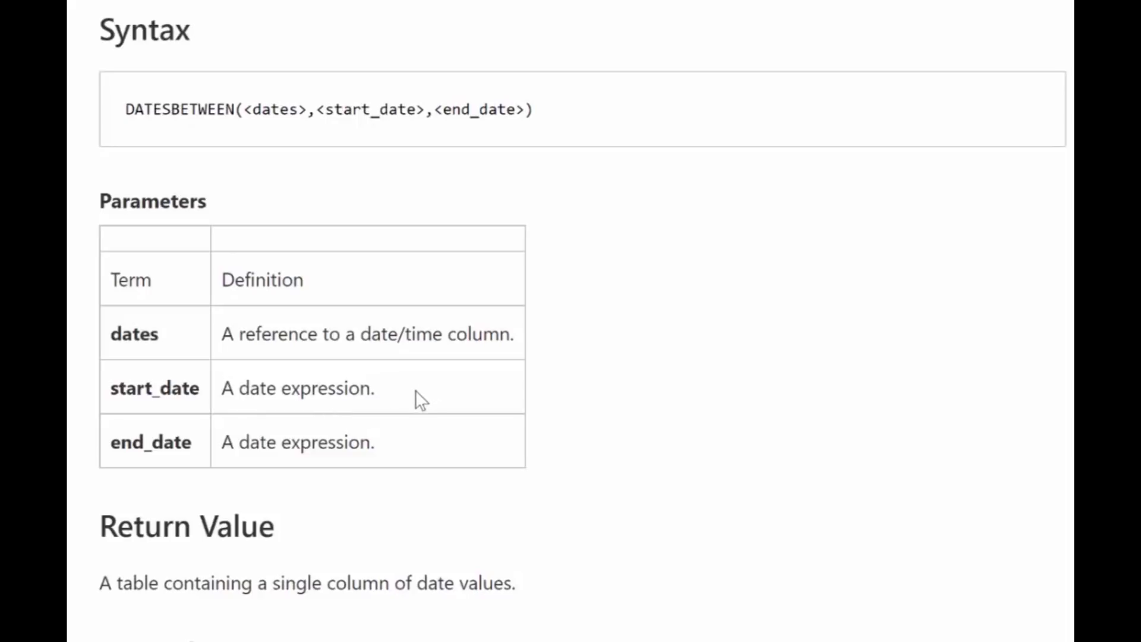
scroll(428, 400, "down", 4)
scroll(431, 406, "down", 2)
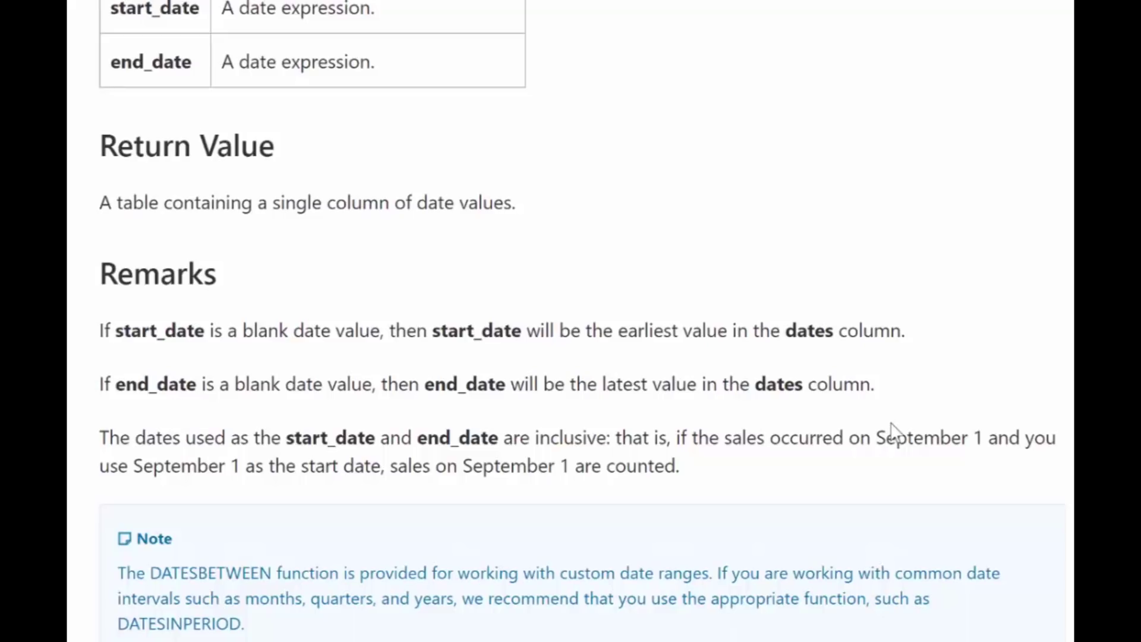
scroll(599, 416, "down", 5)
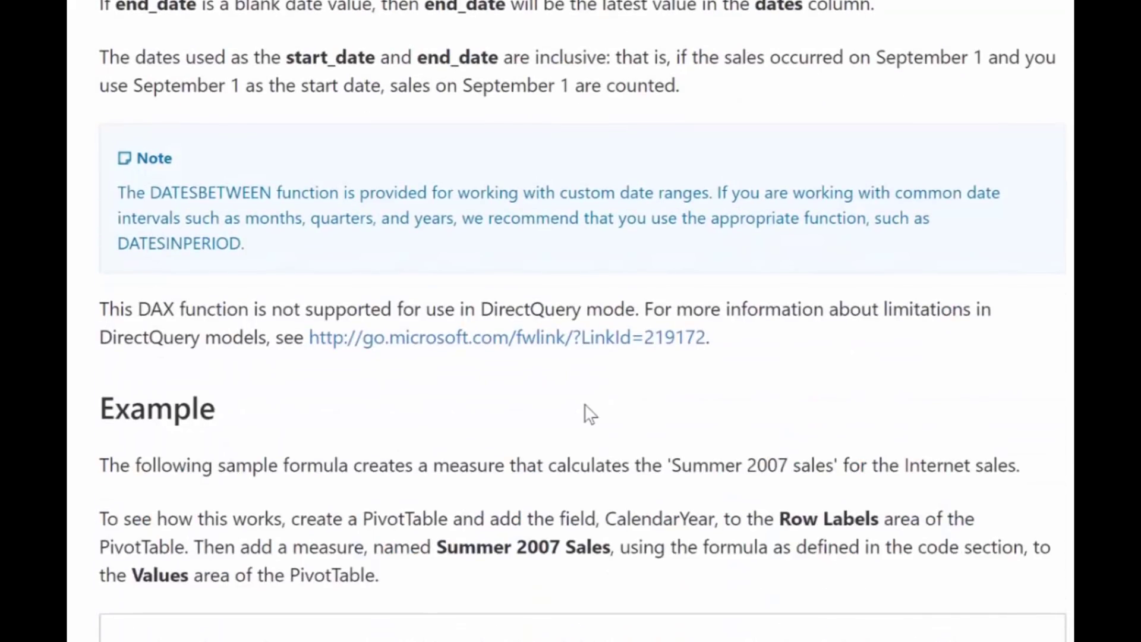
scroll(589, 414, "down", 2)
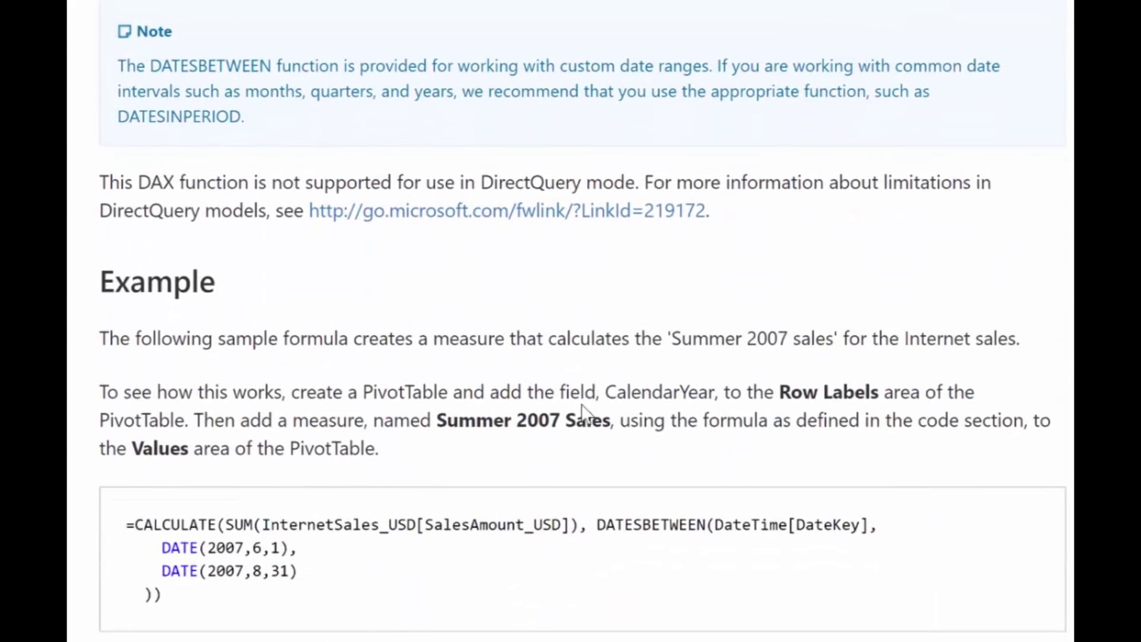
scroll(587, 414, "down", 2)
scroll(584, 404, "up", 5)
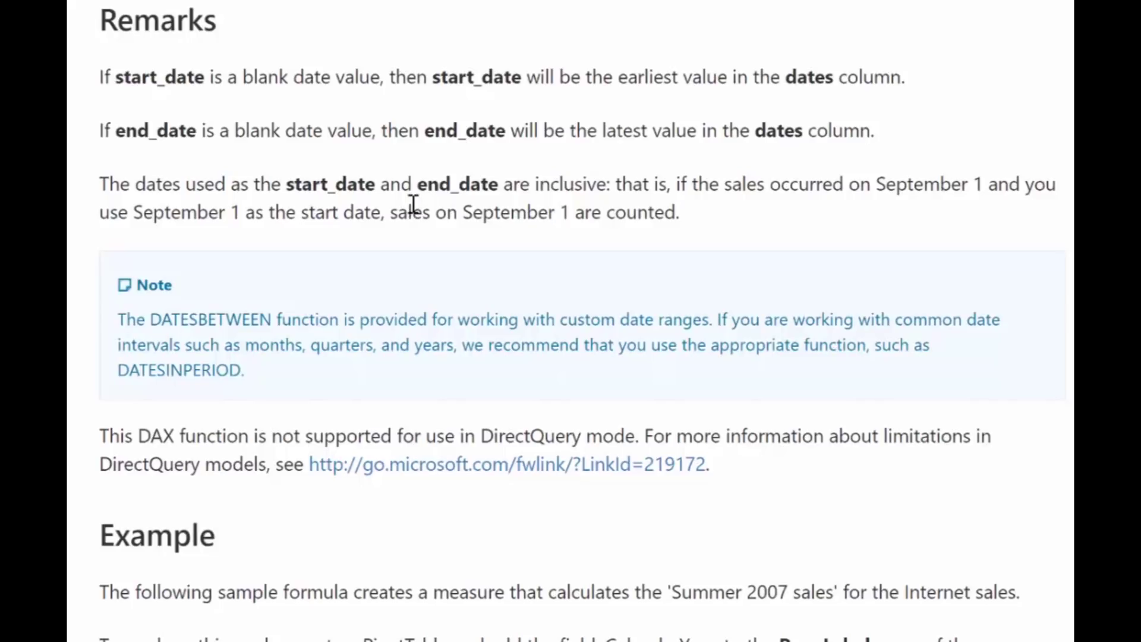
scroll(573, 288, "down", 4)
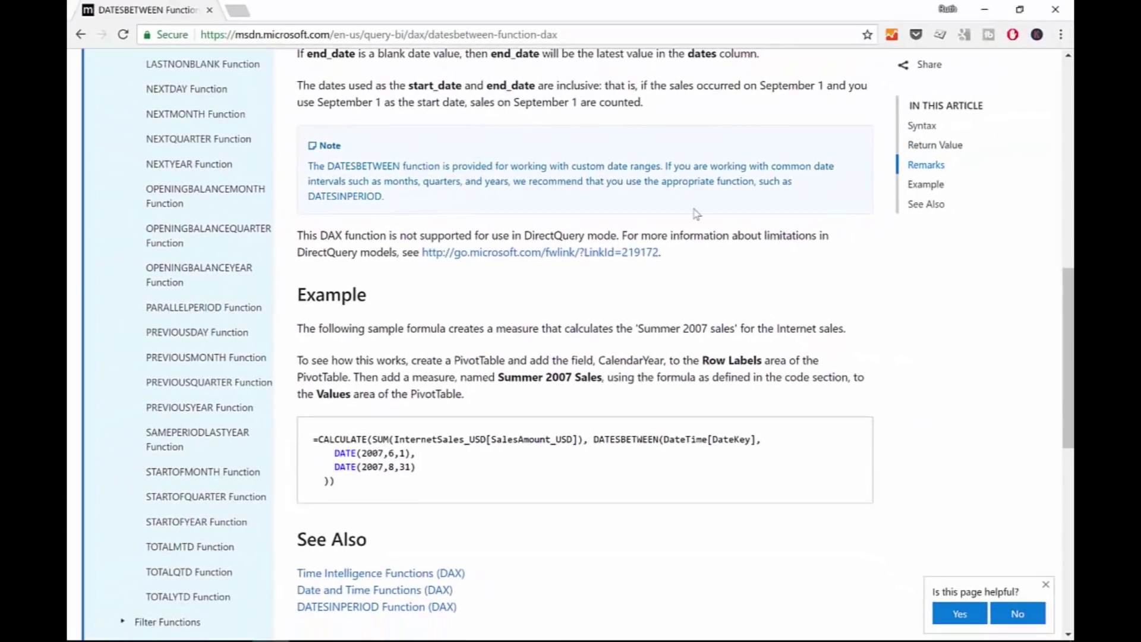
Switch back to Power BI Desktop and move the Year-Month sales table toward the upper middle of the report page
key("alt+Tab")
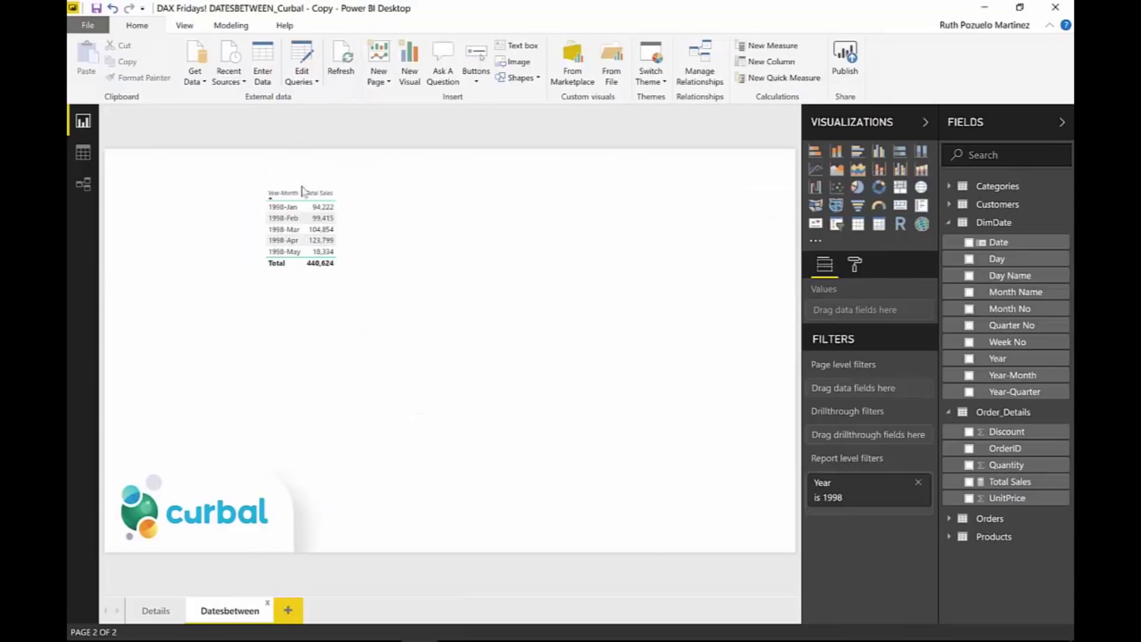
left_click(387, 202)
left_click_drag(387, 203, 448, 198)
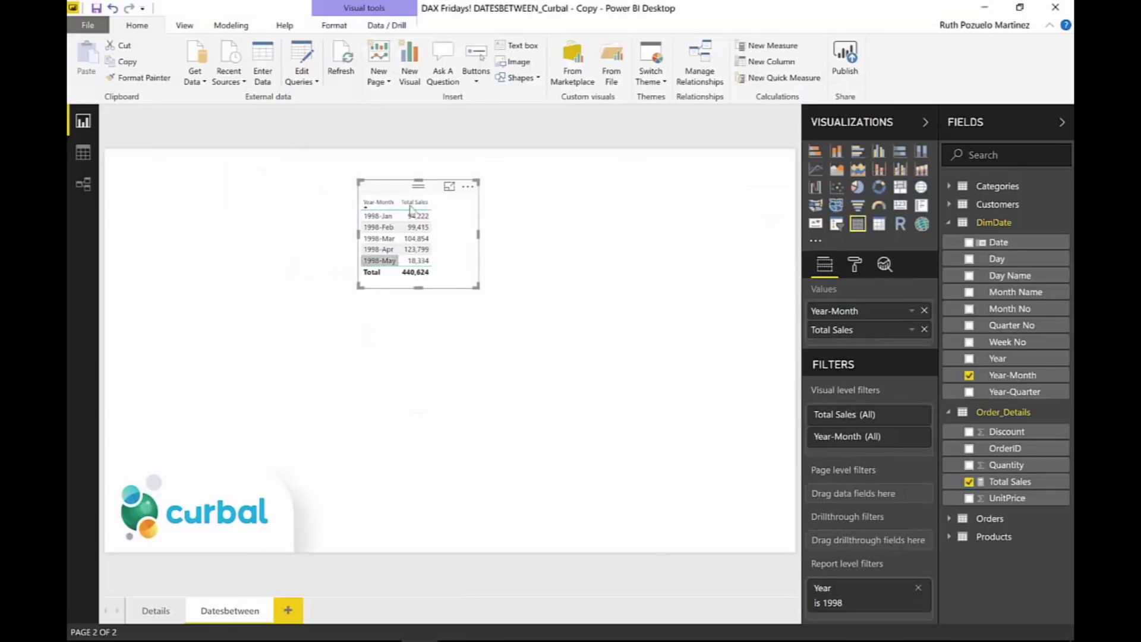
Create a measure named Sales campaign in Order_Details, beginning its formula with CALCULATE([Total Sales],
left_click(1014, 483)
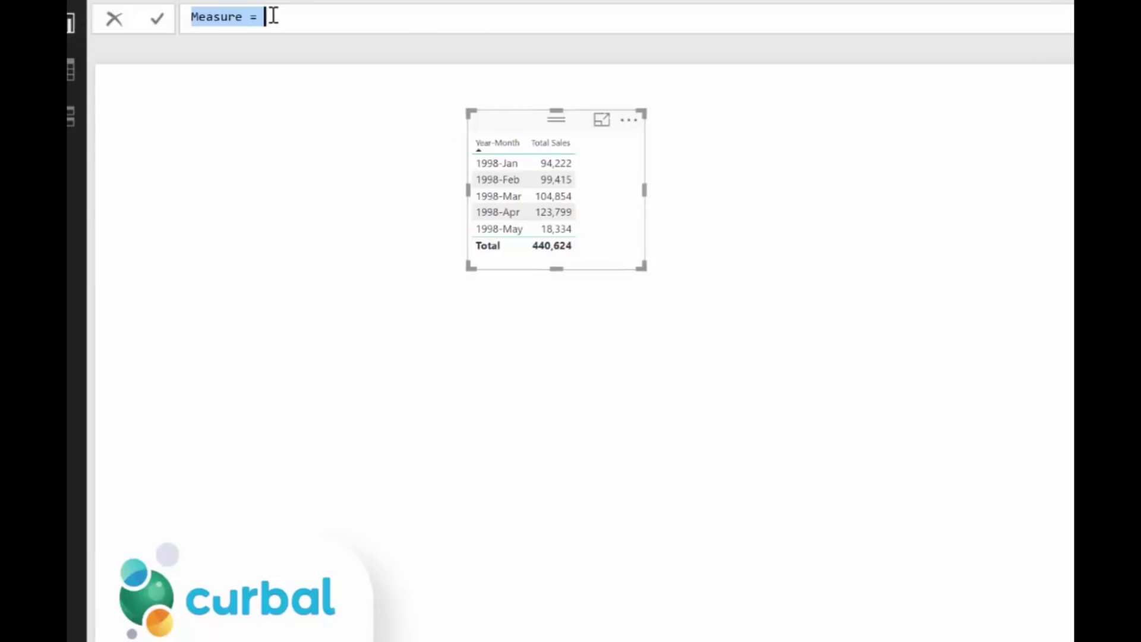
type("Sales campaign= CALCULATE(")
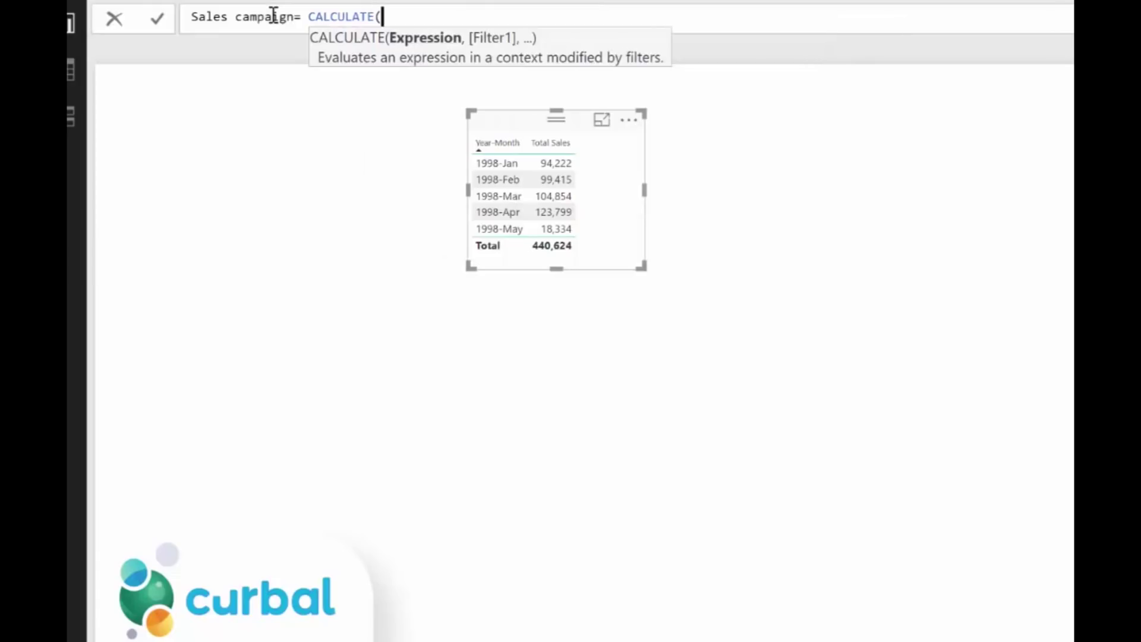
type("[Total Sales],")
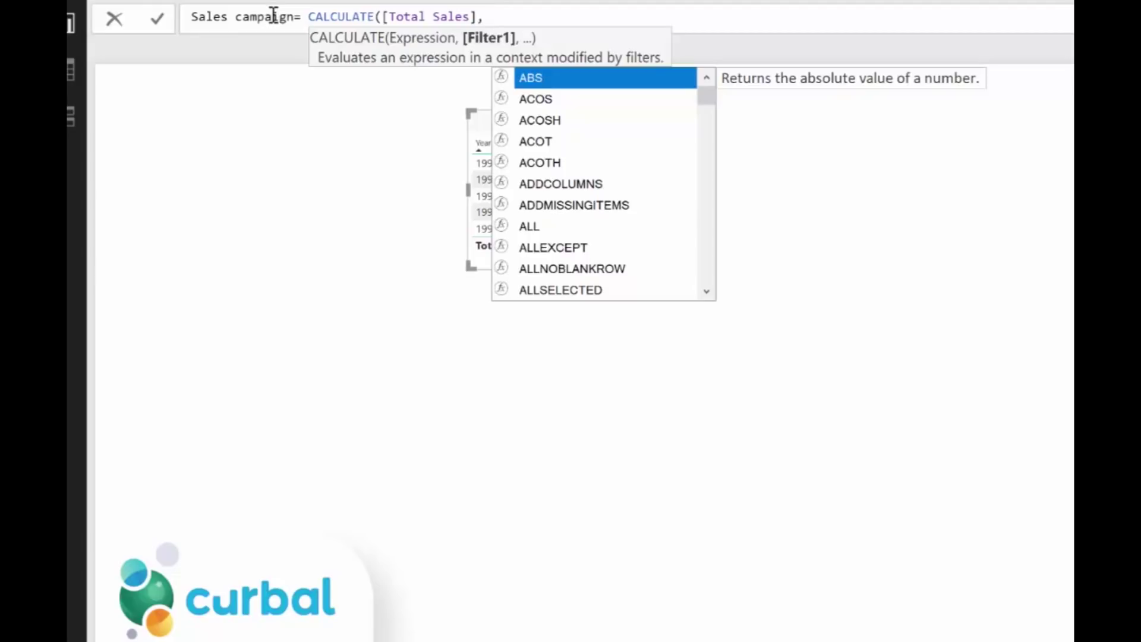
Add DATESBETWEEN as the filter of CALCULATE, with DimDate[Date] as its dates column
type("date")
key("Down")
key("Down")
key("Down")
key("Tab")
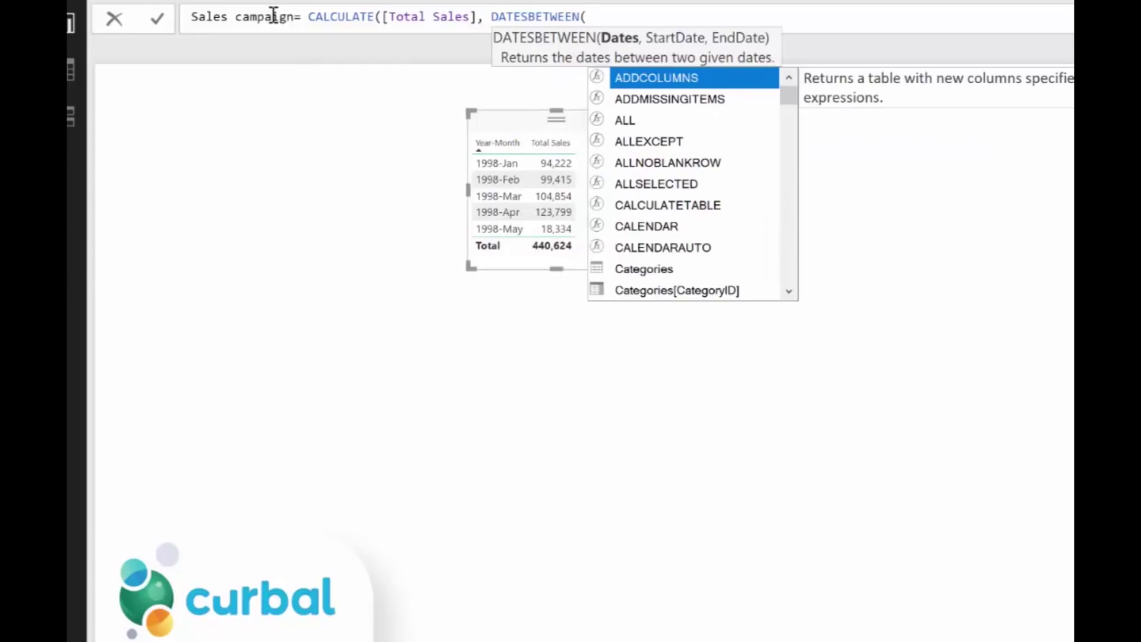
type("da")
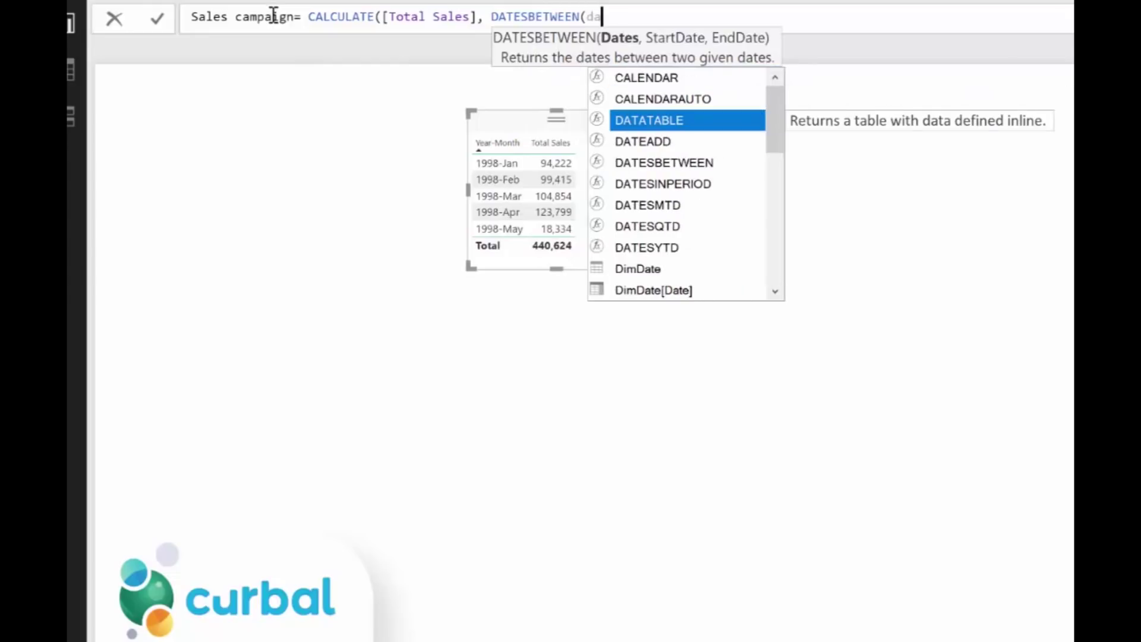
key("Down")
key("Down")
key("Down")
key("Down")
key("Down")
key("Down")
key("Down")
key("Down")
key("Tab")
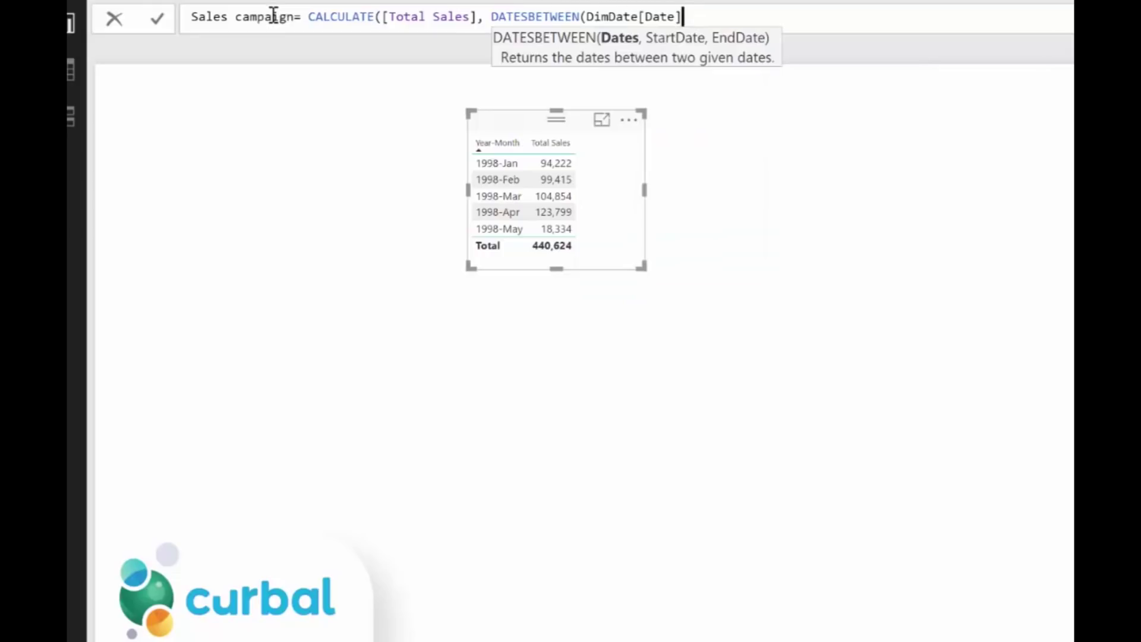
type(",")
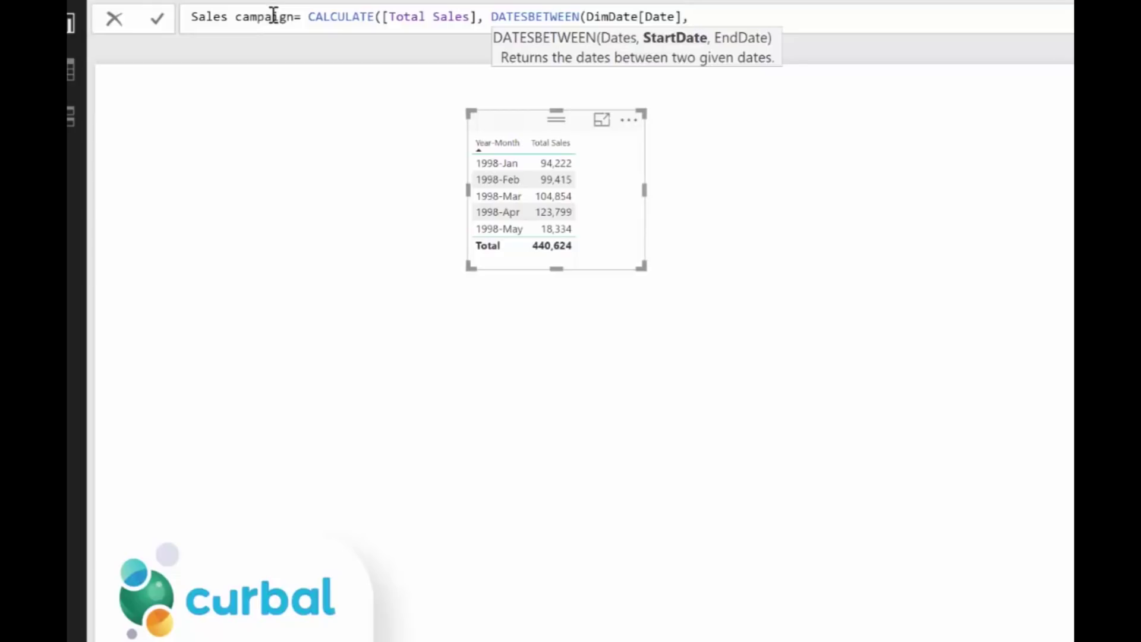
Enter DATE(1998,4,1) as the start date on a new indented line of the formula
key("shift+Return")
key("Tab")
key("Tab")
type("dat")
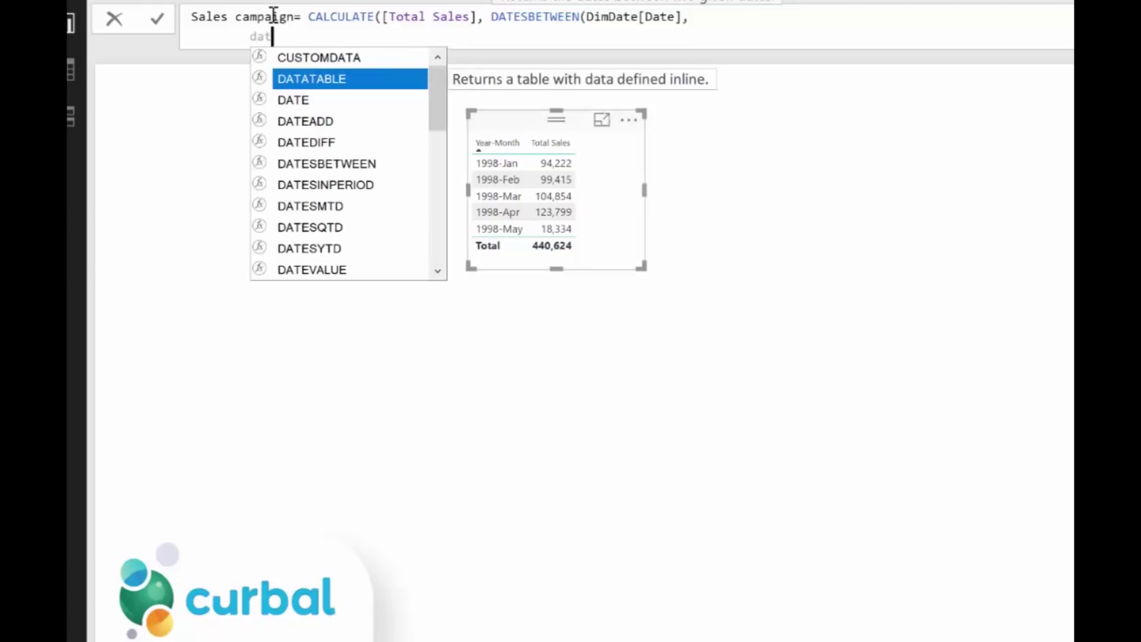
type("e")
key("Tab")
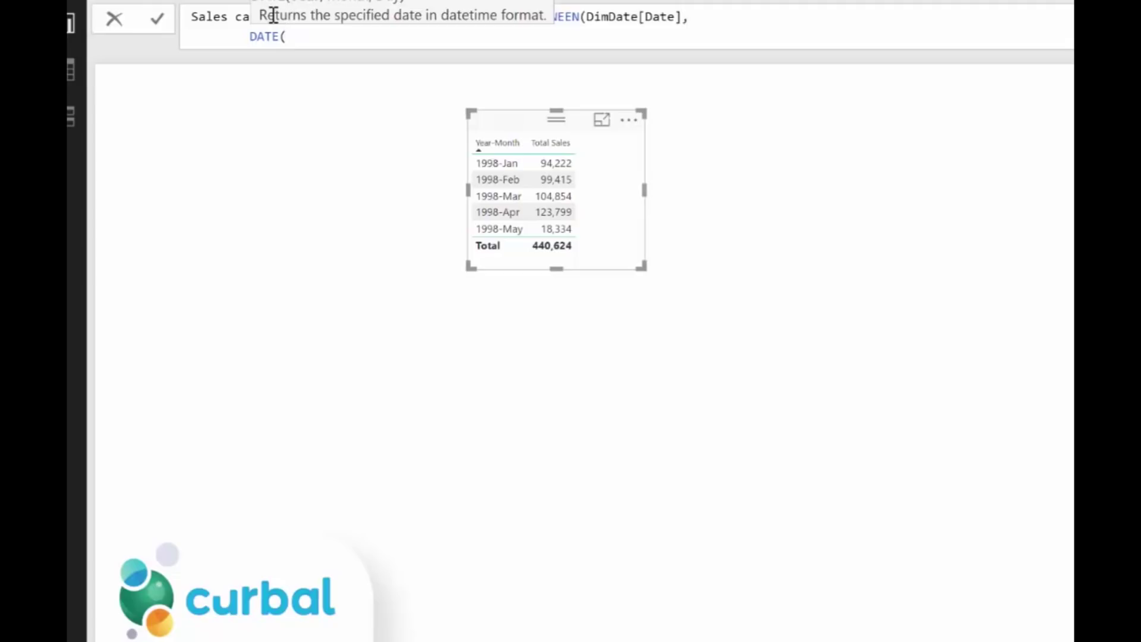
type("1998,4,")
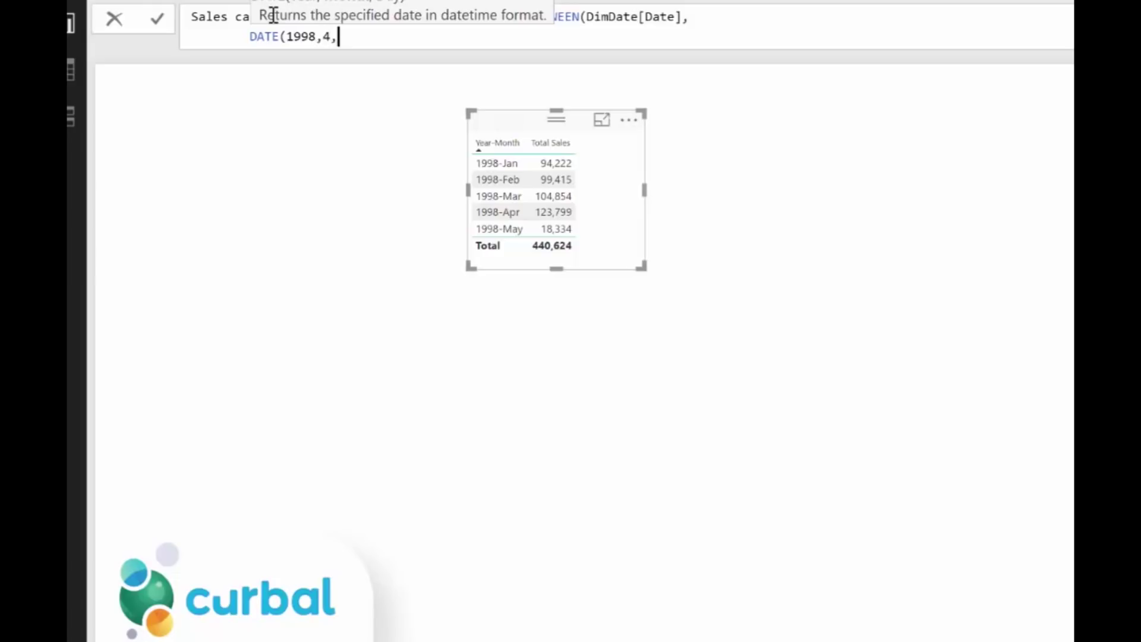
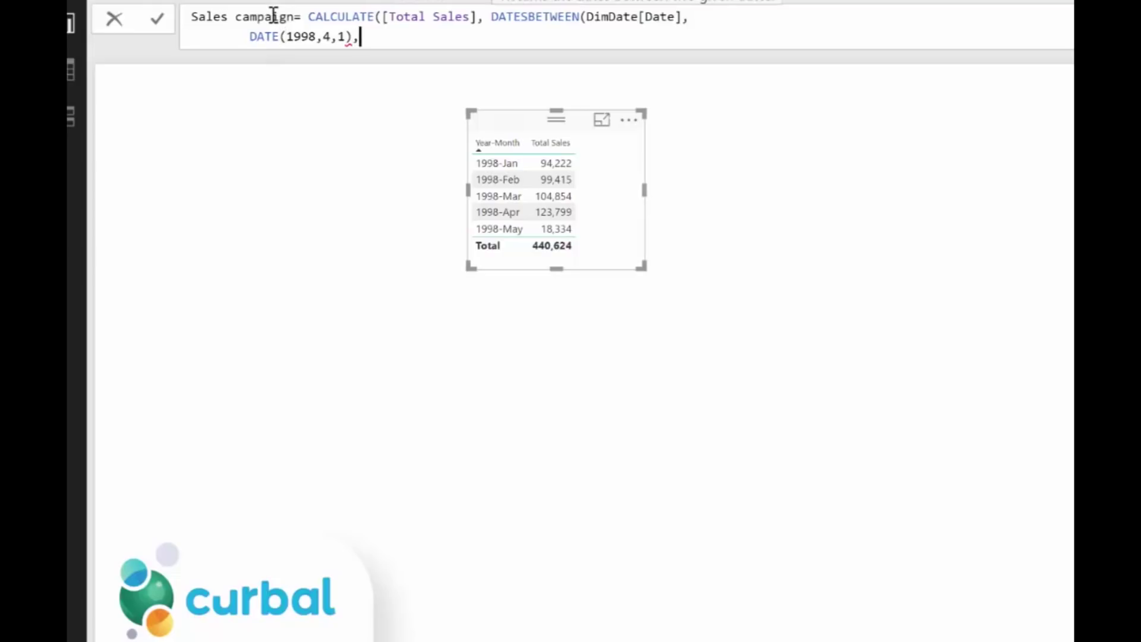
Enter DATE(1998,5,15) as the end date, close all parentheses and commit the measure
key("Left")
key("Right")
type("date")
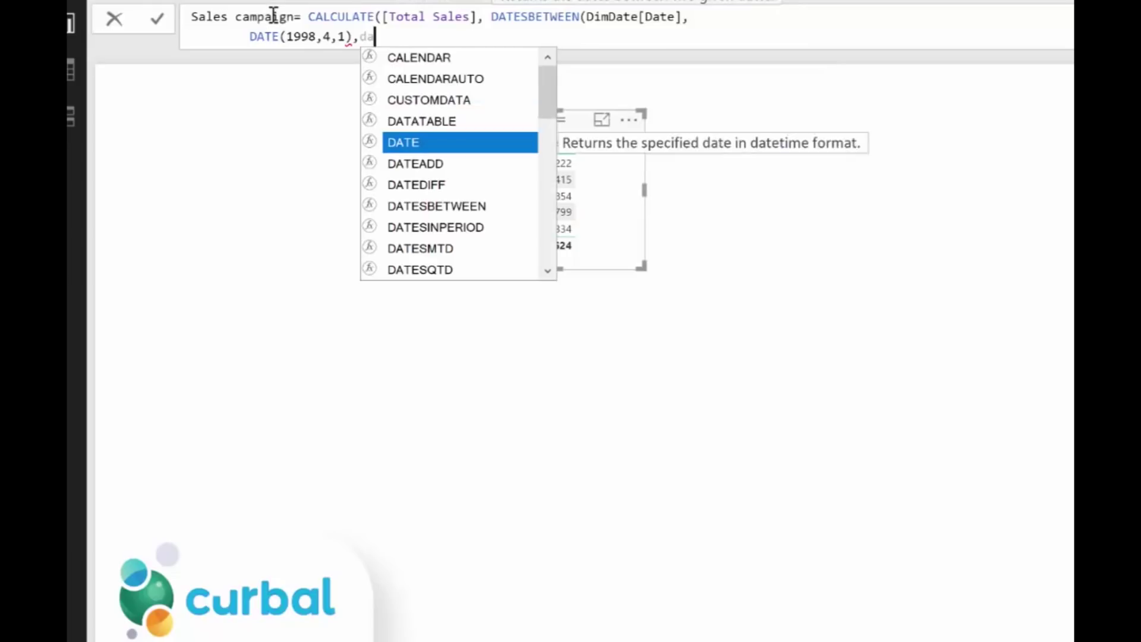
key("Tab")
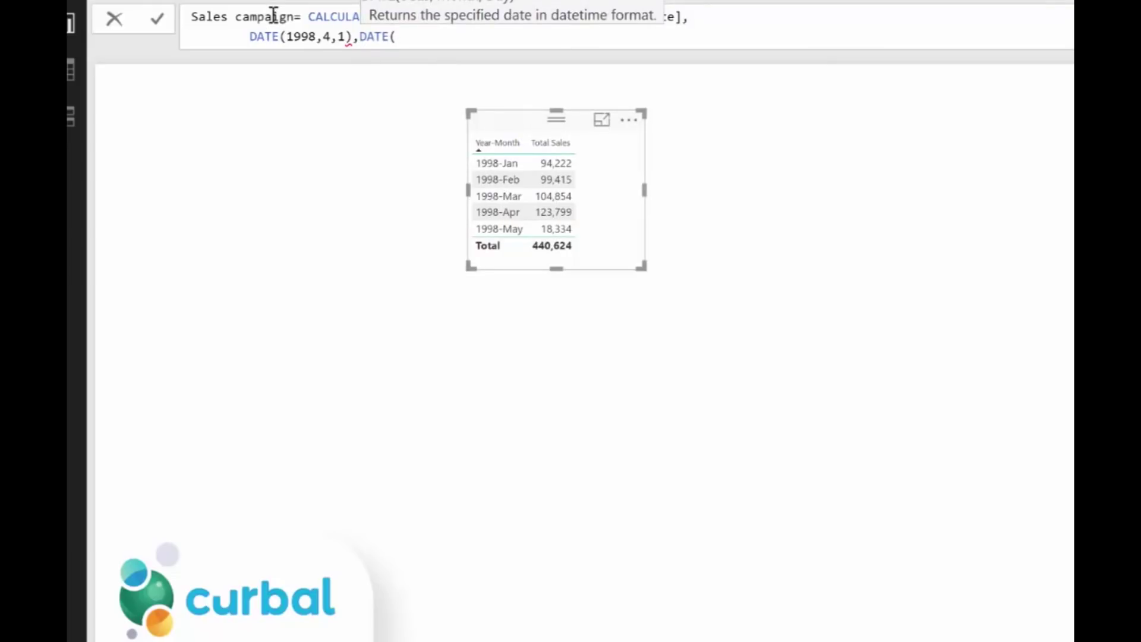
type("1998,5,15))")
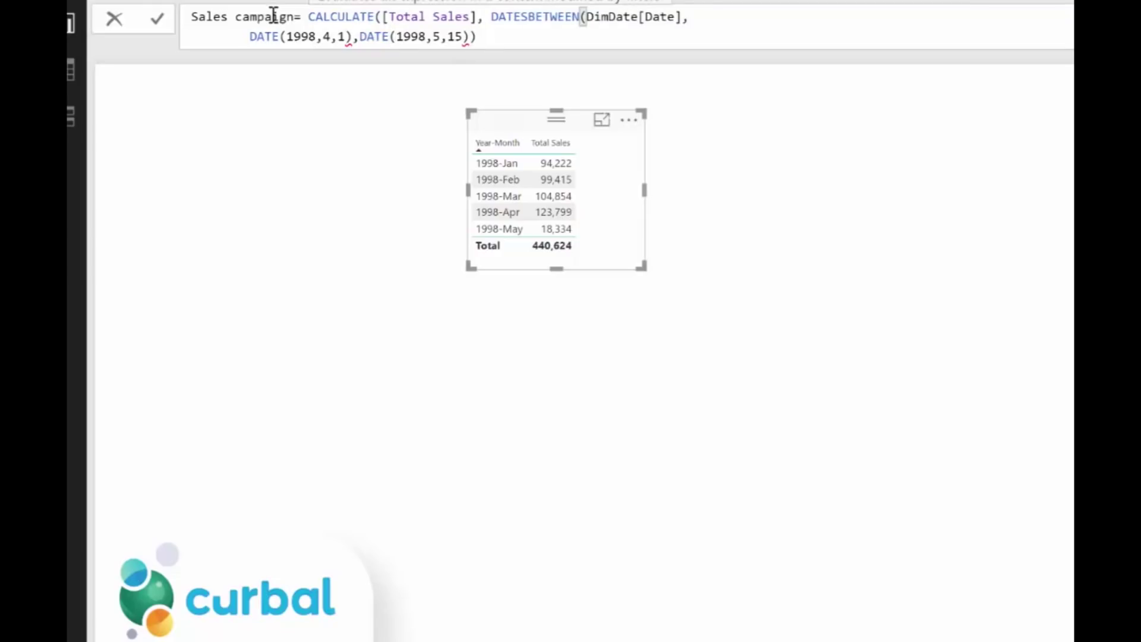
type(")")
key("Return")
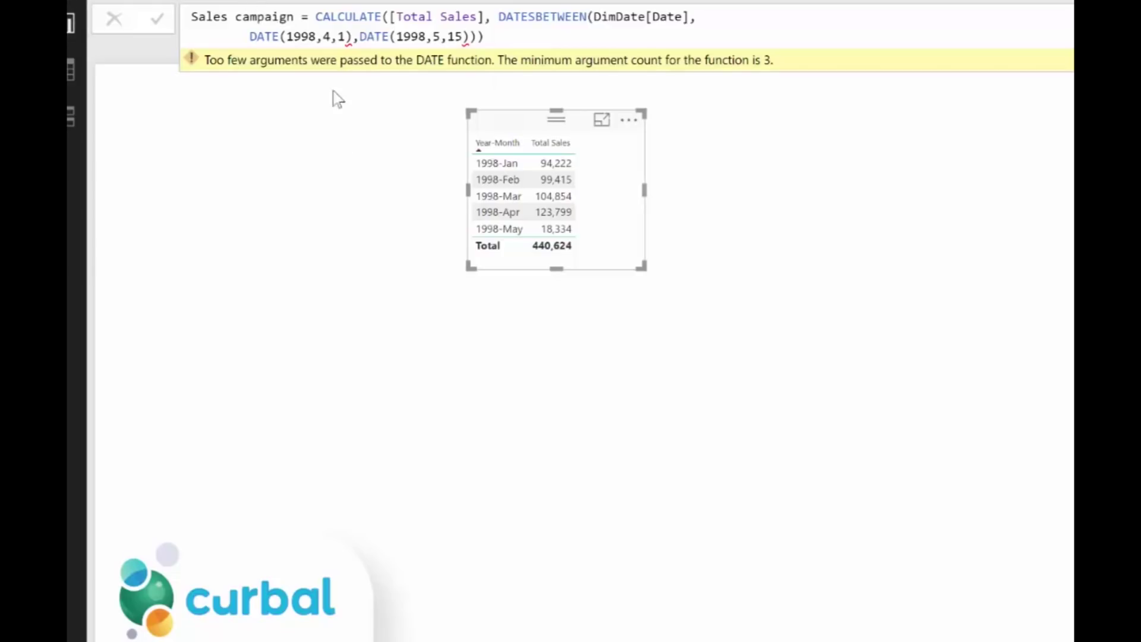
Insert a space before each comma inside both DATE functions, giving DATE(1998 ,4 ,1) and DATE(1998 ,5 ,15), and commit the measure
left_click(313, 38)
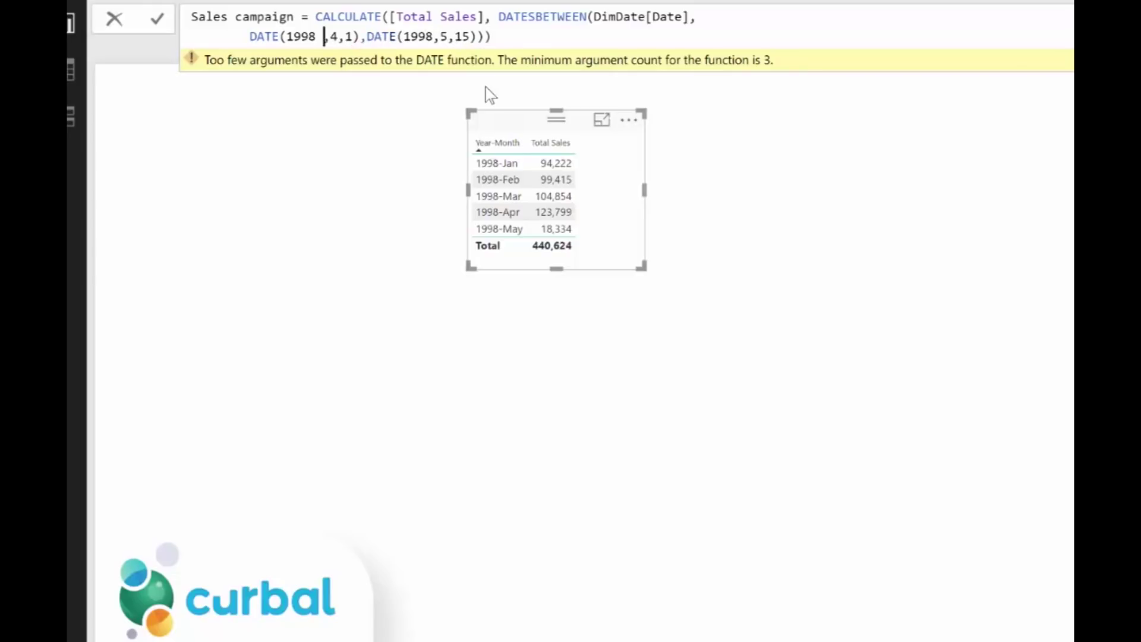
key("Right")
key("Right")
key("Right")
key("Right")
key("Right")
key("Right")
key("Right")
key("Right")
key("Right")
key("Right")
key("Right")
key("Right")
key("Right")
key("Right")
key("Right")
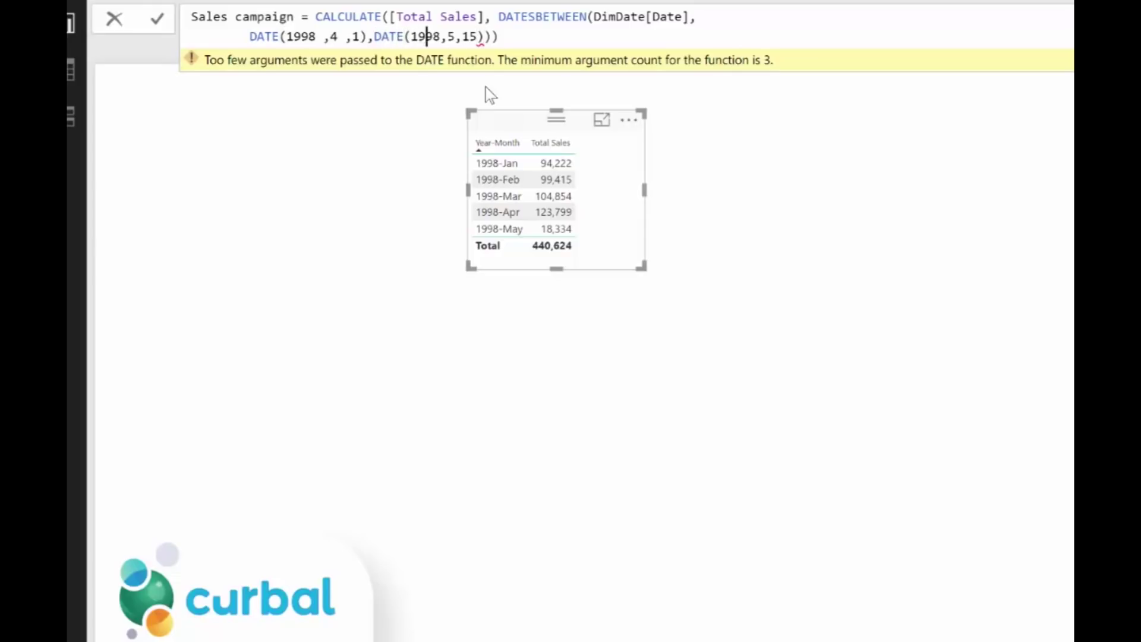
key("Right")
key("Right")
key("Right")
key("Right")
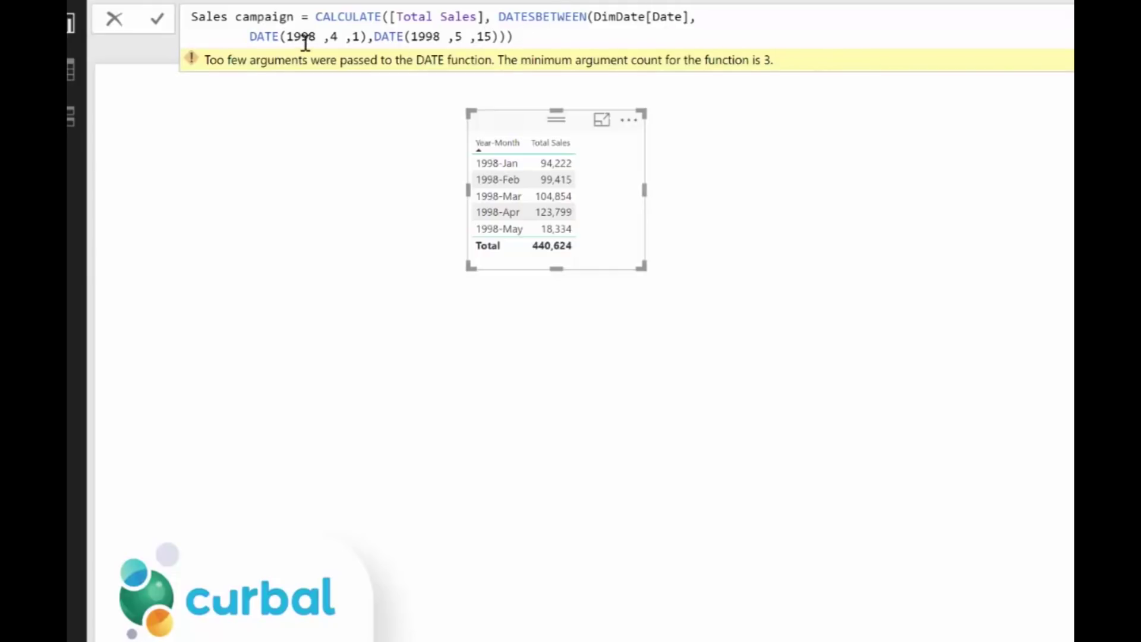
key("Return")
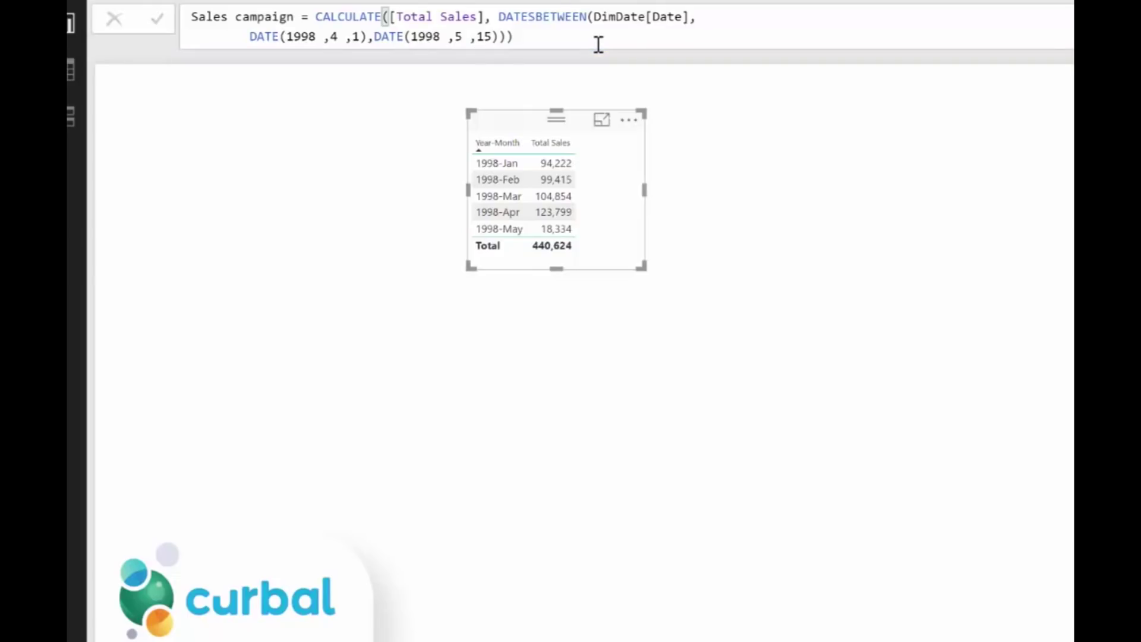
Show the Sales campaign measure as a card visual just below the sales table and shrink it to a compact size
left_click_drag(1065, 575, 744, 463)
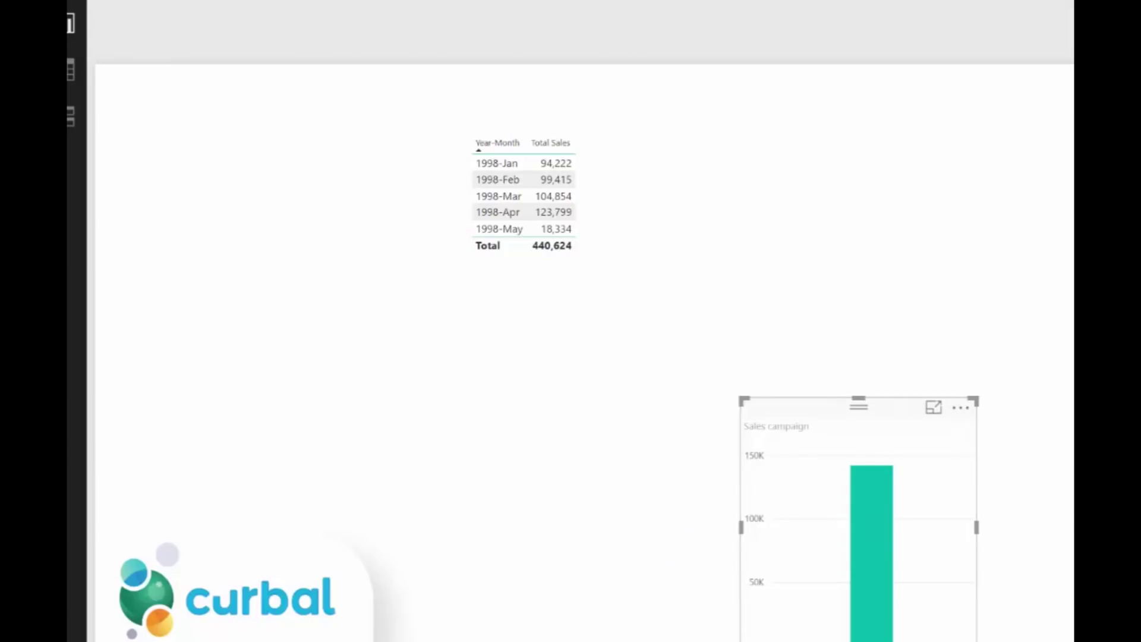
left_click_drag(821, 419, 668, 306)
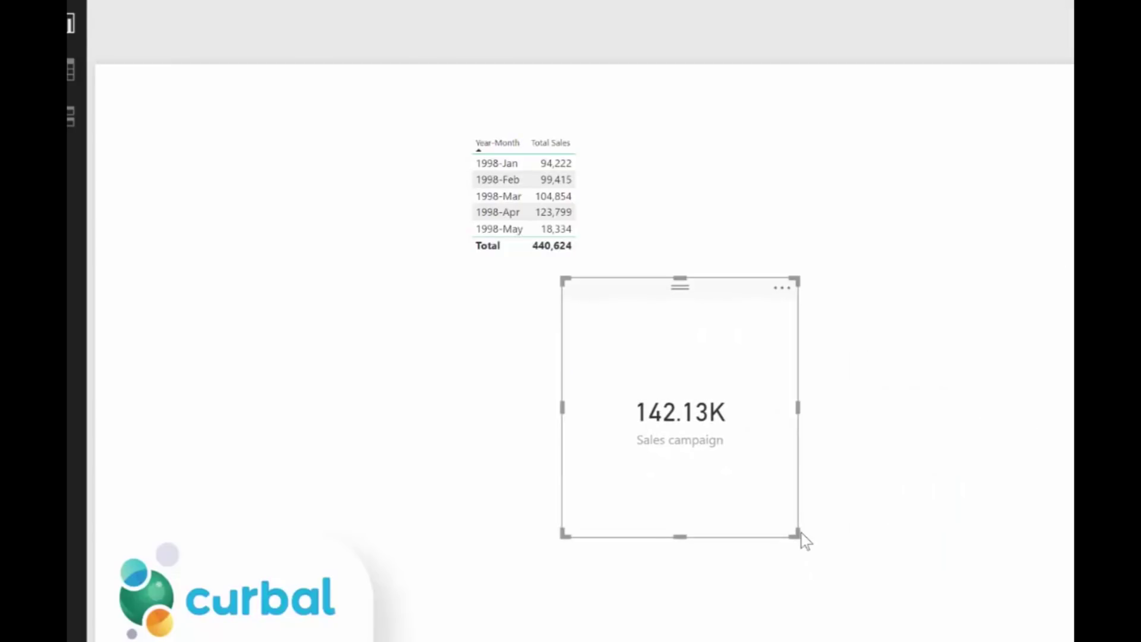
left_click_drag(800, 537, 743, 377)
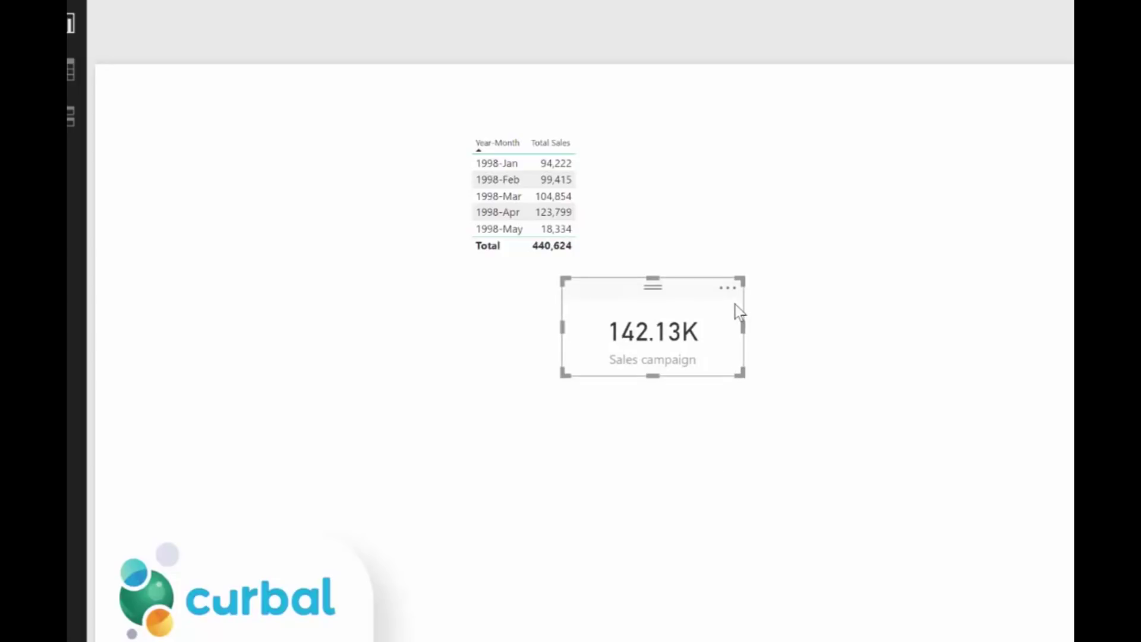
Move the Sales campaign card further right, then add a Date slicer above it and shrink the slicer to a compact size
left_click_drag(649, 286, 719, 278)
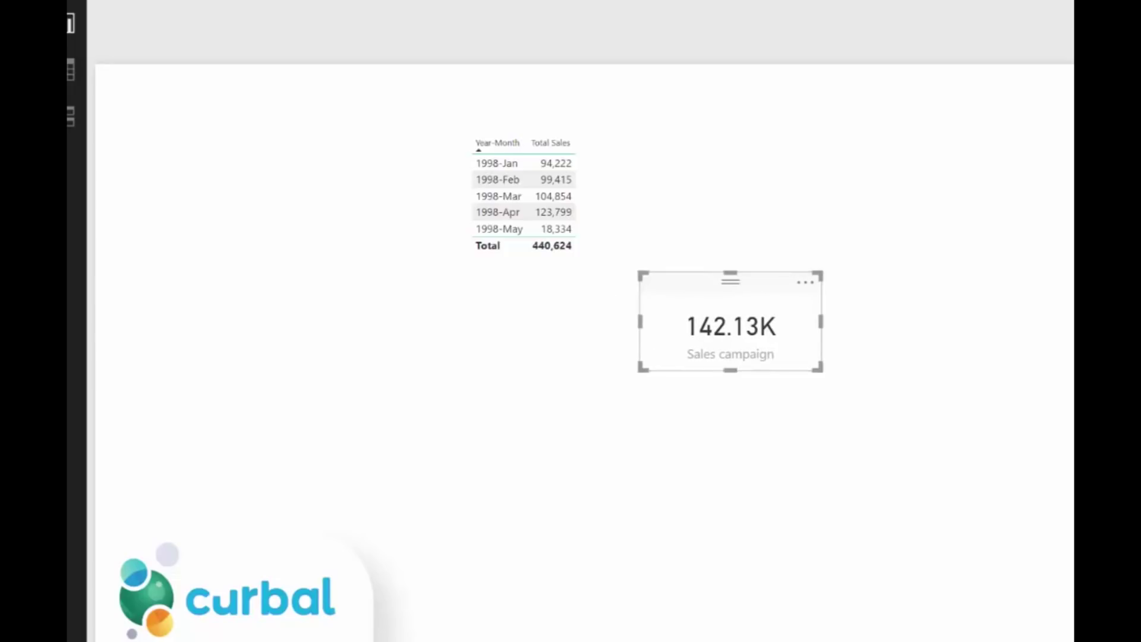
left_click_drag(1070, 191, 876, 172)
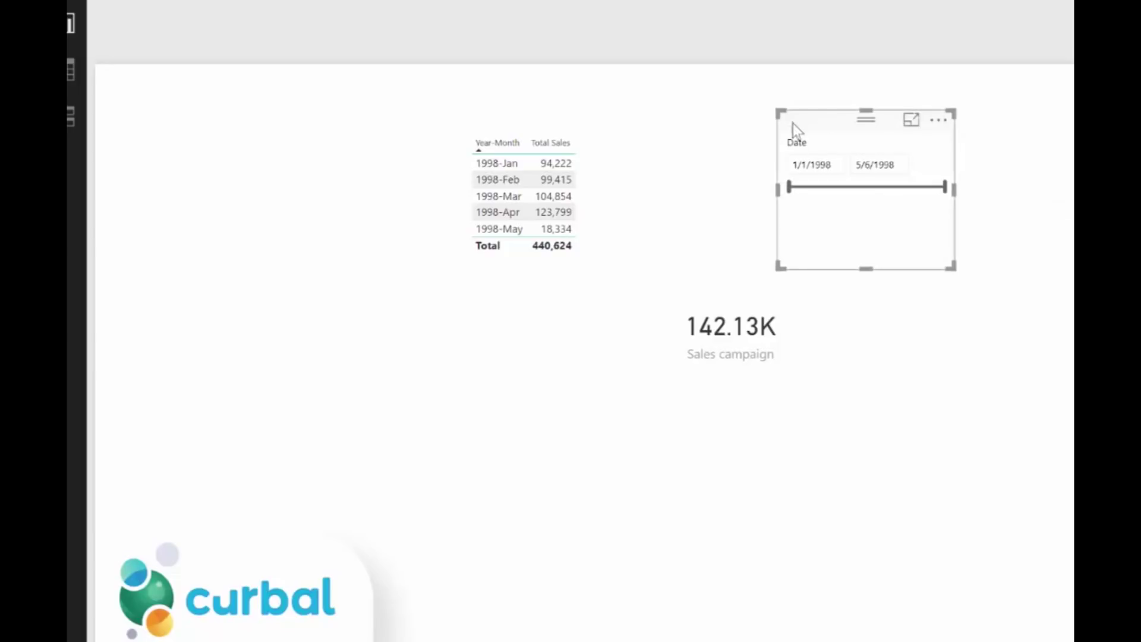
left_click_drag(793, 123, 645, 114)
left_click_drag(806, 260, 803, 204)
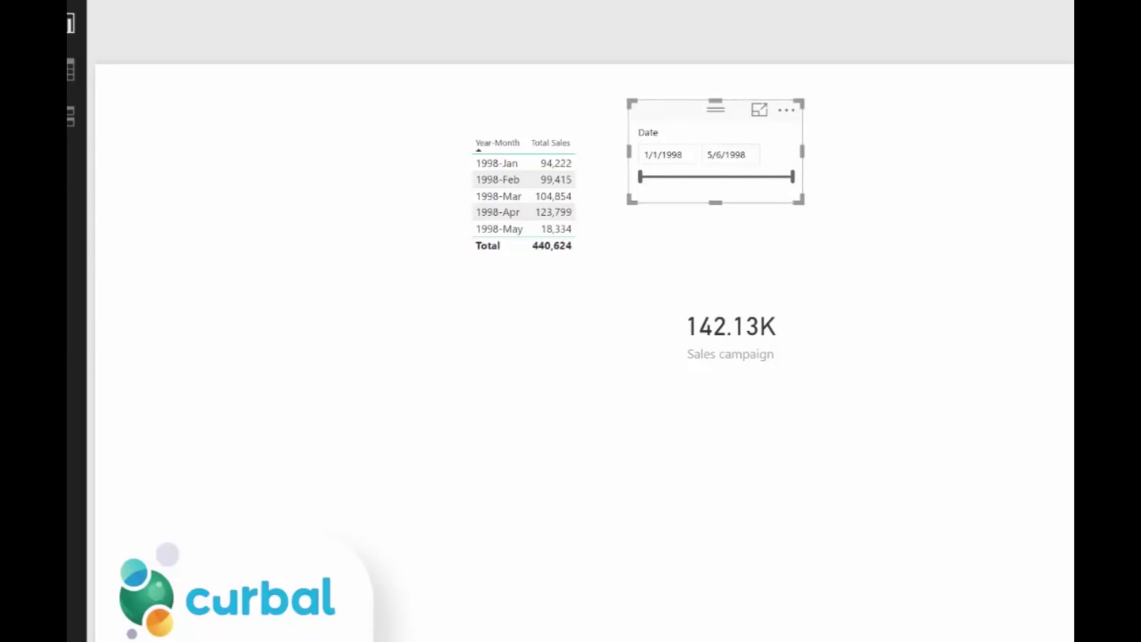
Add a table visual listing Total Sales by Date beside the slicer and enlarge it to show more rows
left_click_drag(1070, 221, 981, 187)
left_click_drag(1070, 233, 946, 167)
left_click_drag(1010, 220, 1032, 288)
Set the Date slicer range from 4/1/1998 to 5/15/1998
left_click(663, 155)
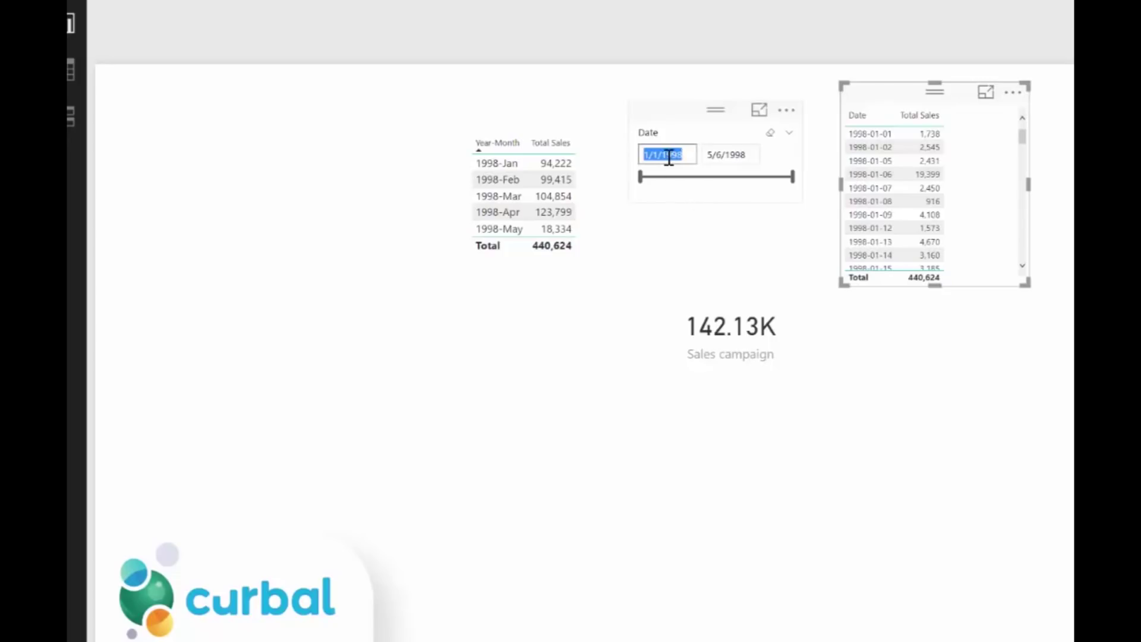
left_click(673, 189)
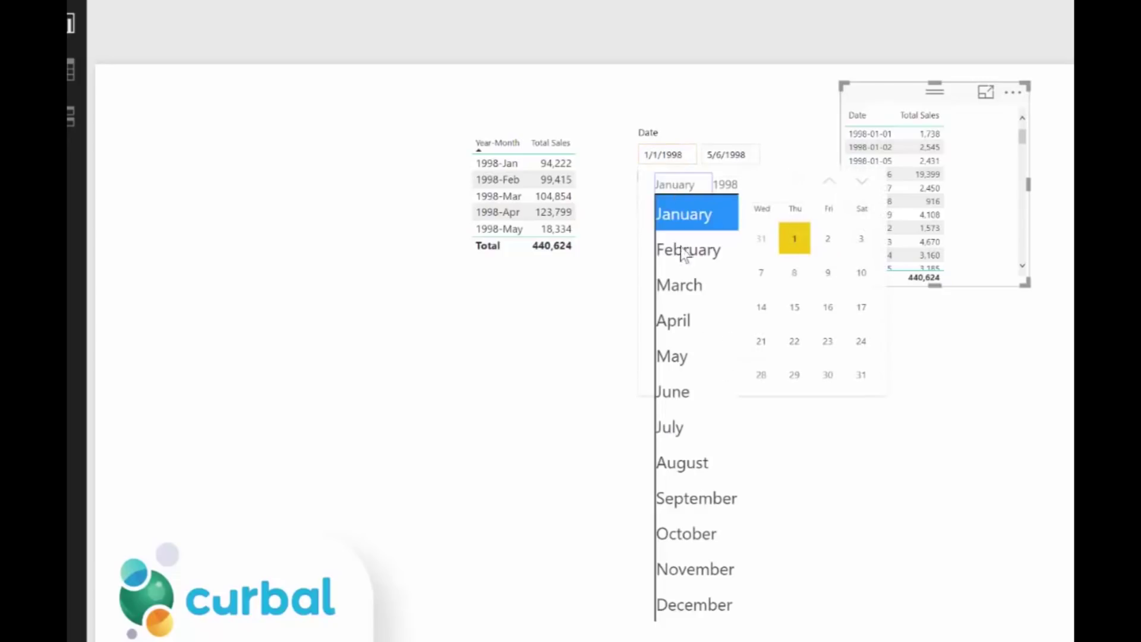
left_click(681, 324)
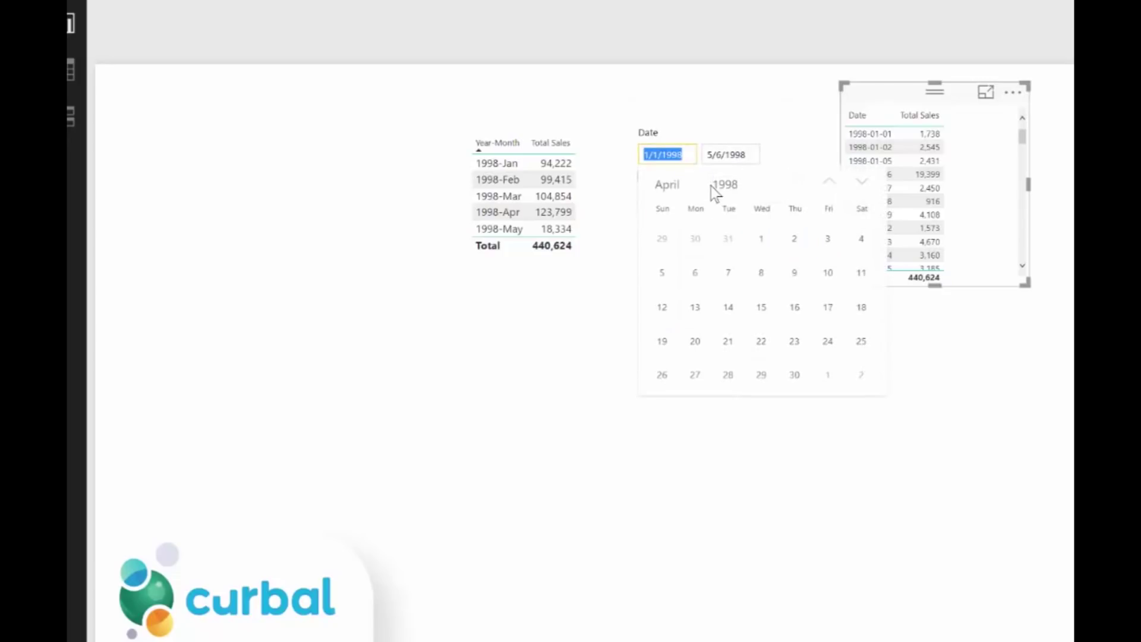
left_click(730, 155)
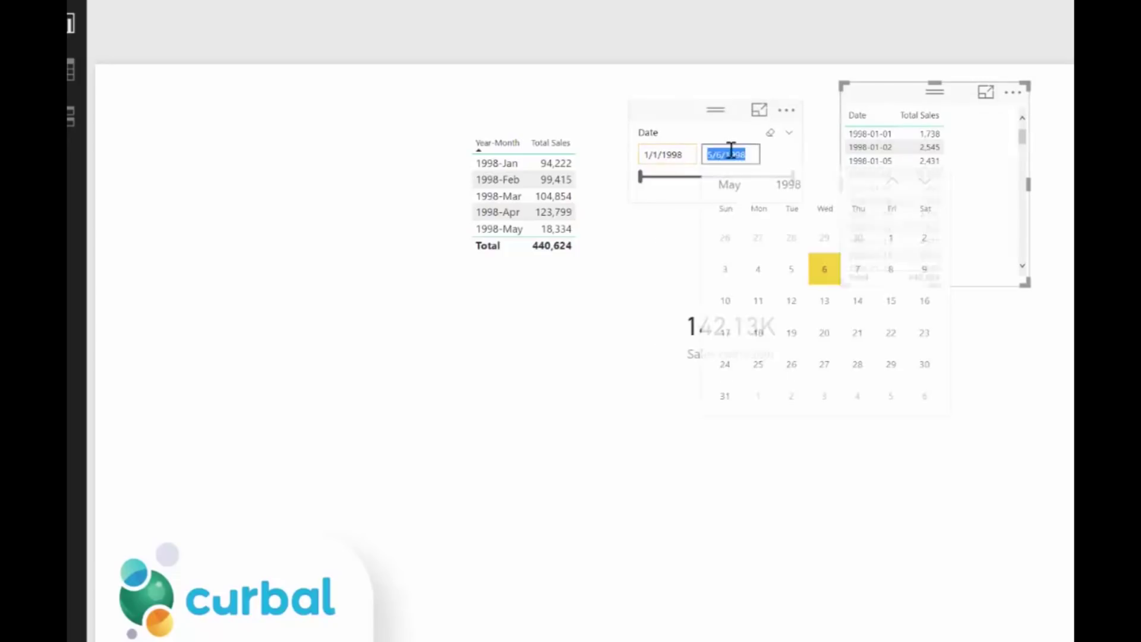
left_click(892, 302)
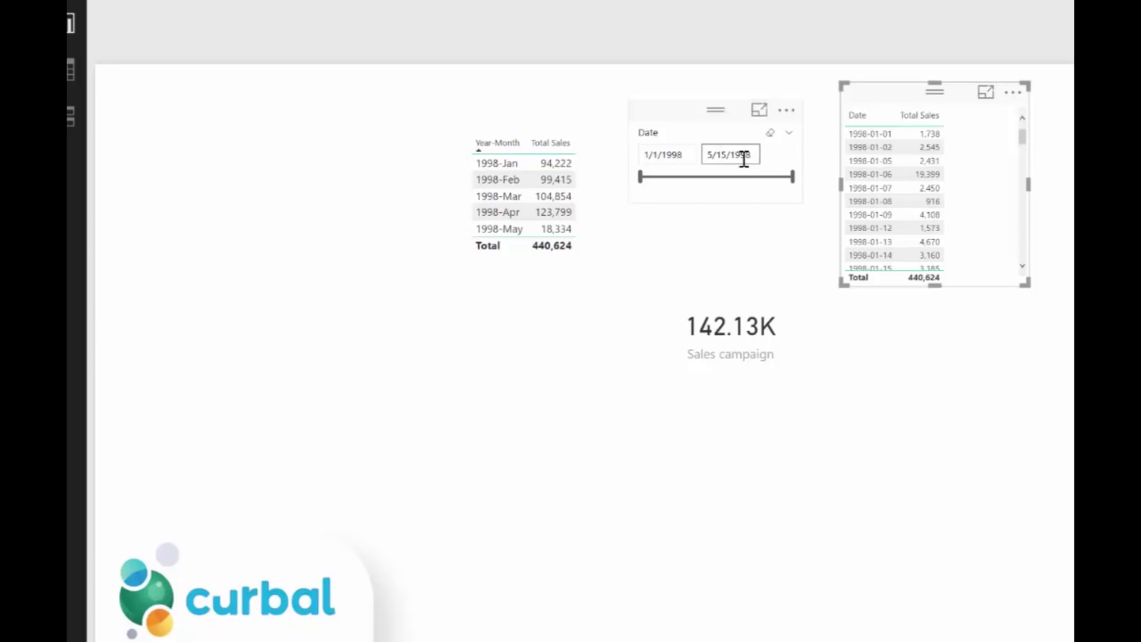
left_click(662, 154)
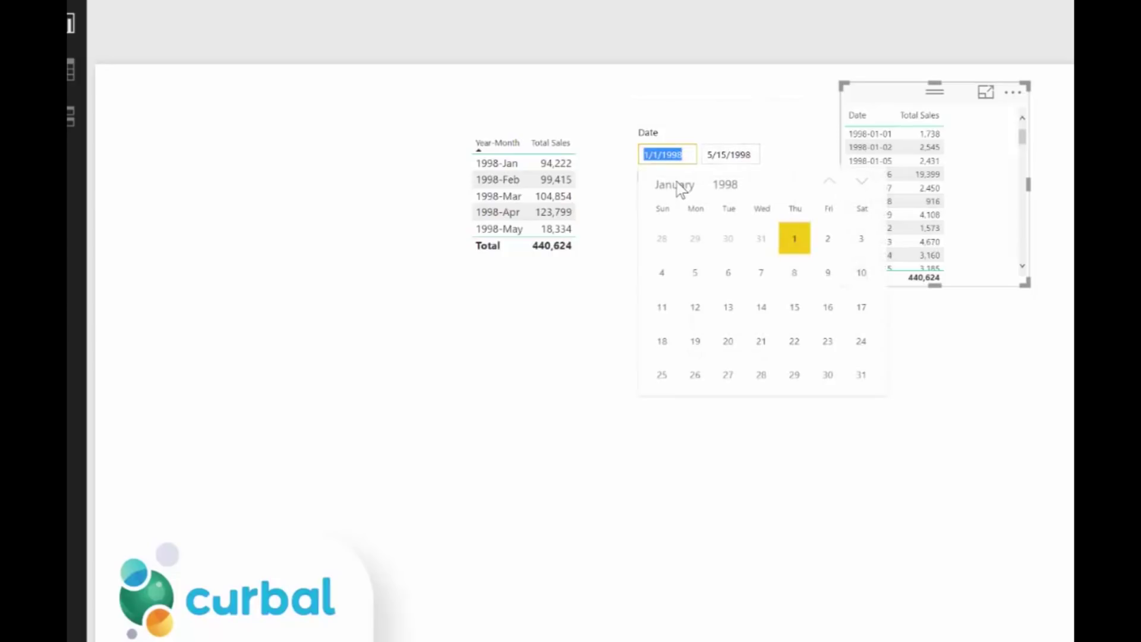
left_click(681, 189)
left_click(690, 323)
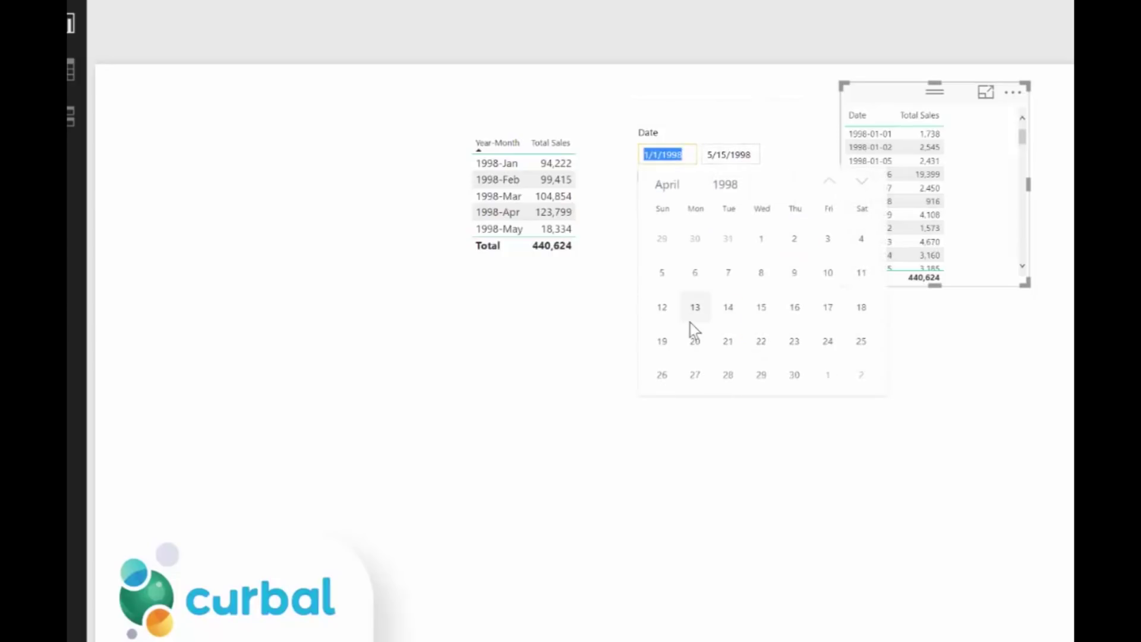
left_click(762, 239)
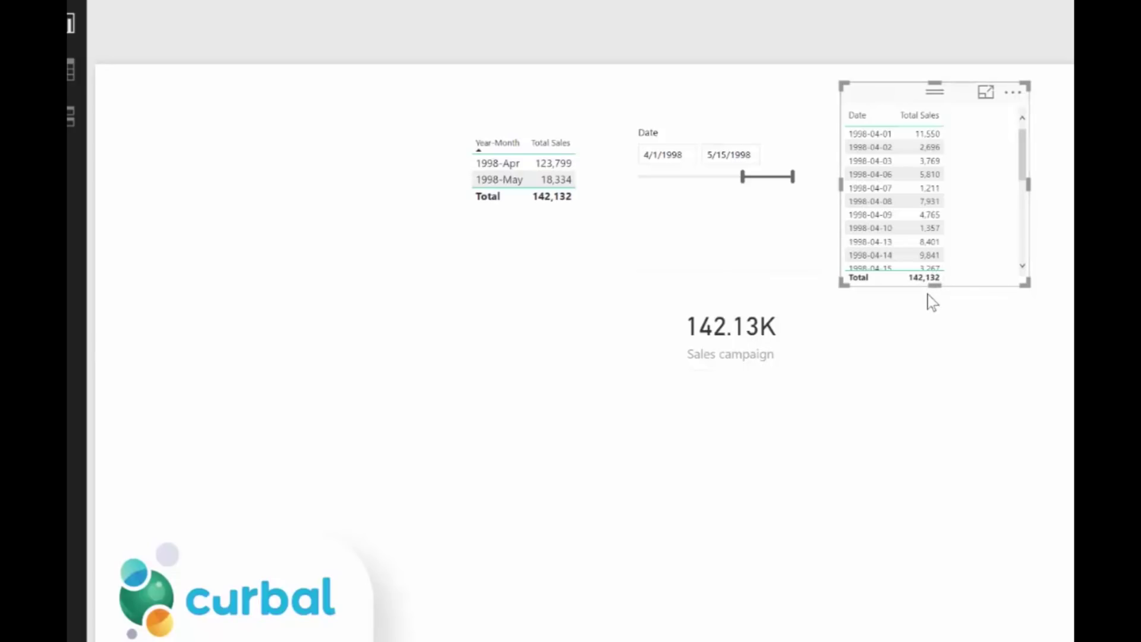
Format the Sales campaign card to show the full number without display units or decimals, and move the card slightly down and left
left_click(754, 309)
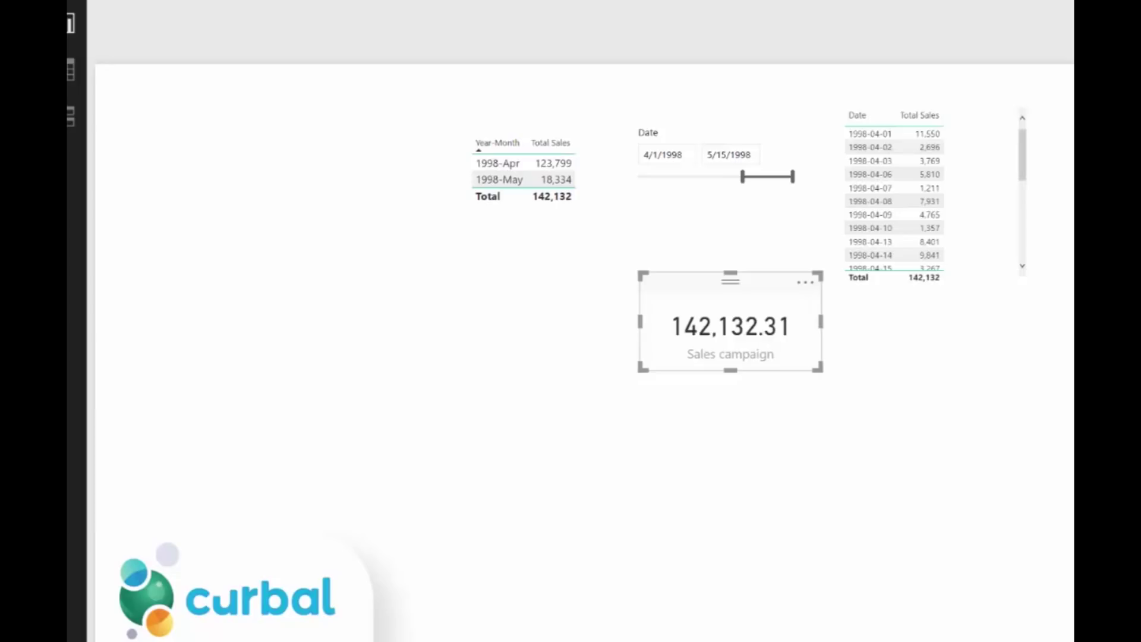
left_click_drag(1047, 423, 1073, 426)
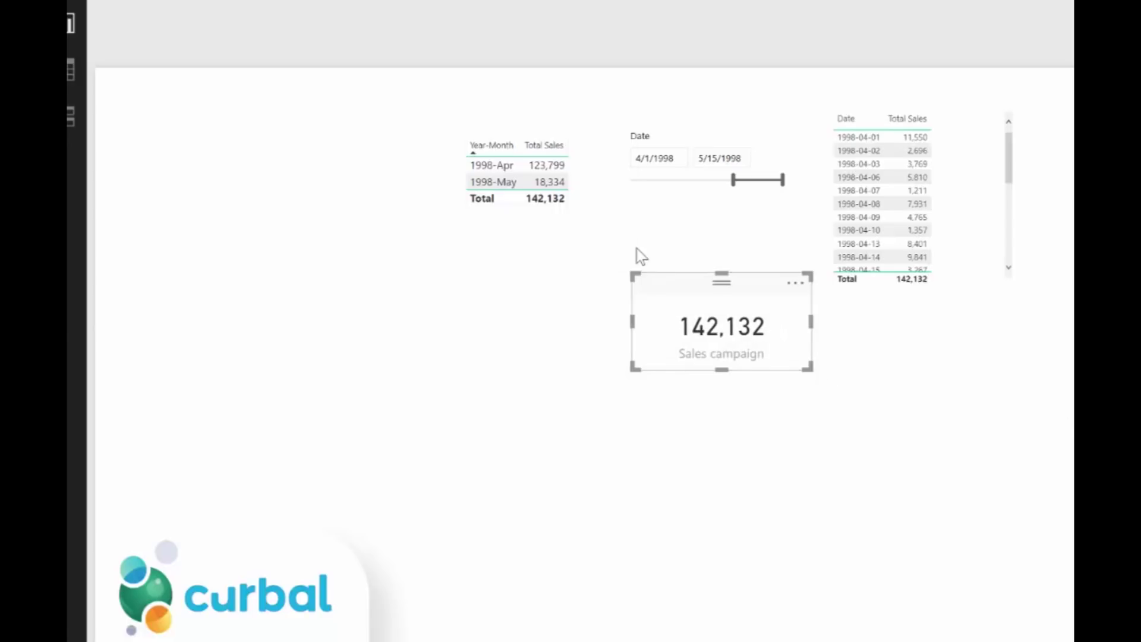
left_click_drag(697, 276, 657, 300)
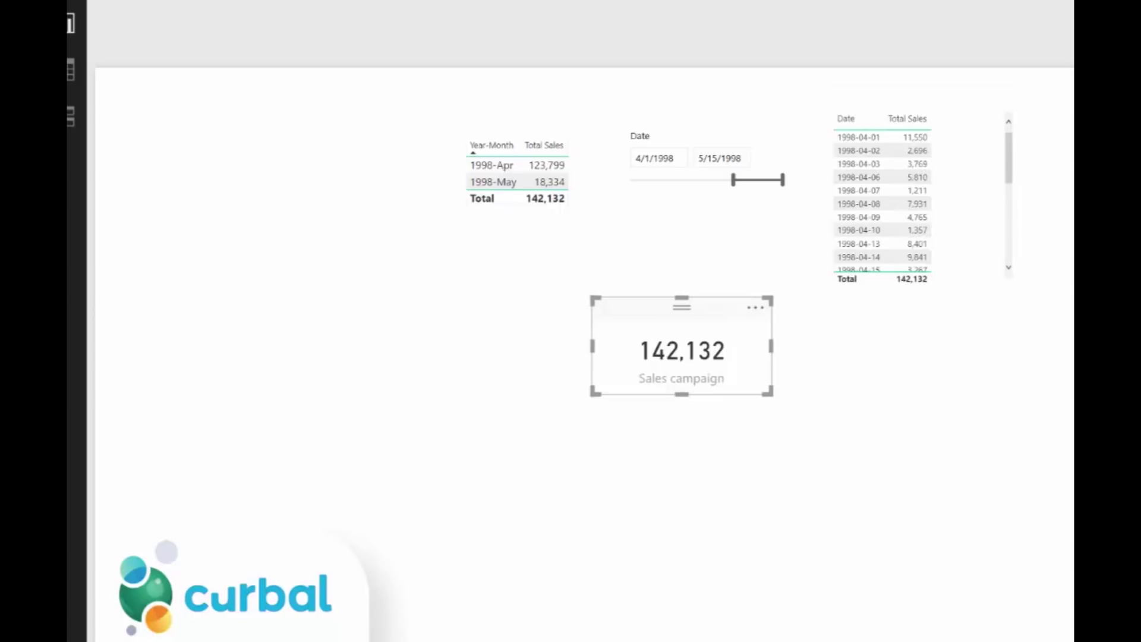
Create a new measure named lastday and begin its formula with the LASTDATE function
left_click(591, 56)
type("1astday =")
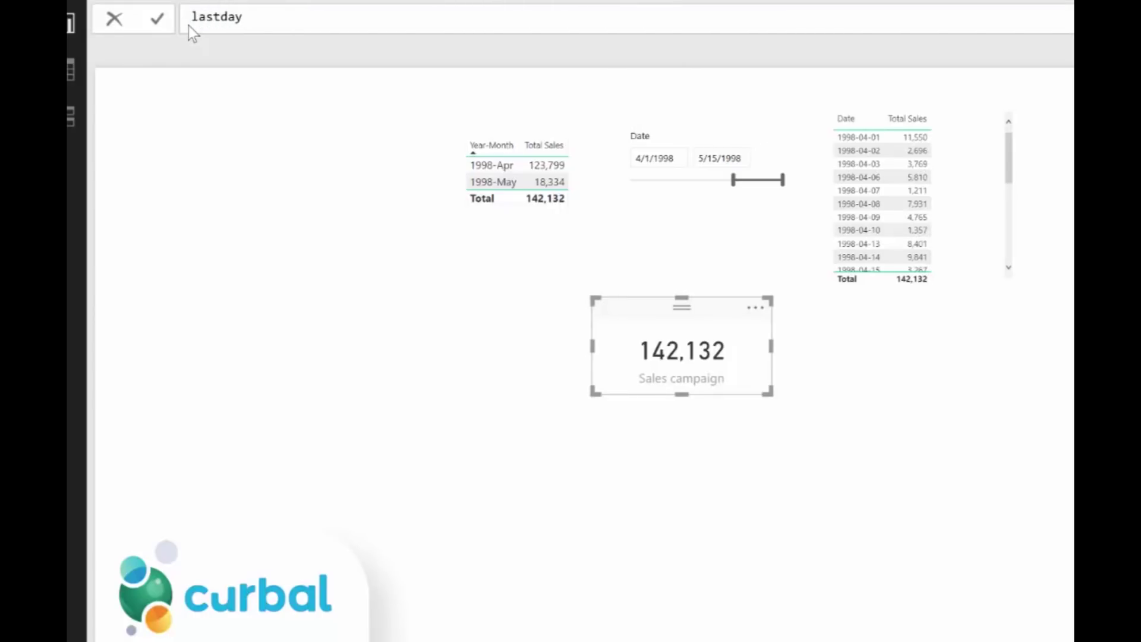
type(" las")
key("Tab")
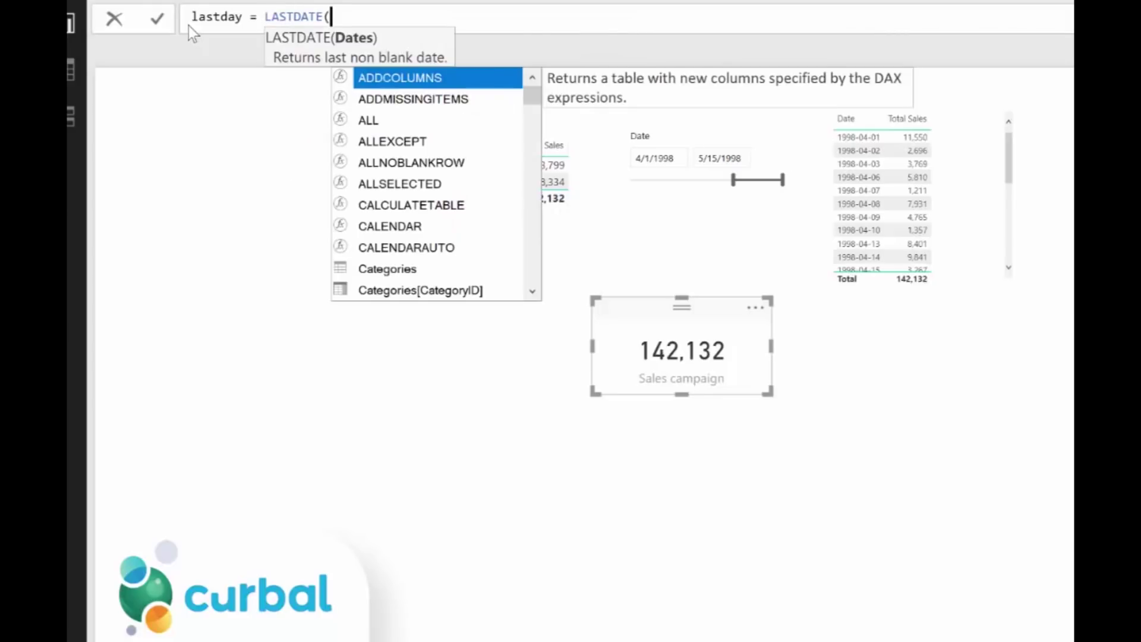
Pass DimDate[Date] to LASTDATE, close the parenthesis and commit the lastday measure
type("d")
key("Down")
key("Down")
key("Down")
key("Down")
key("Down")
key("Down")
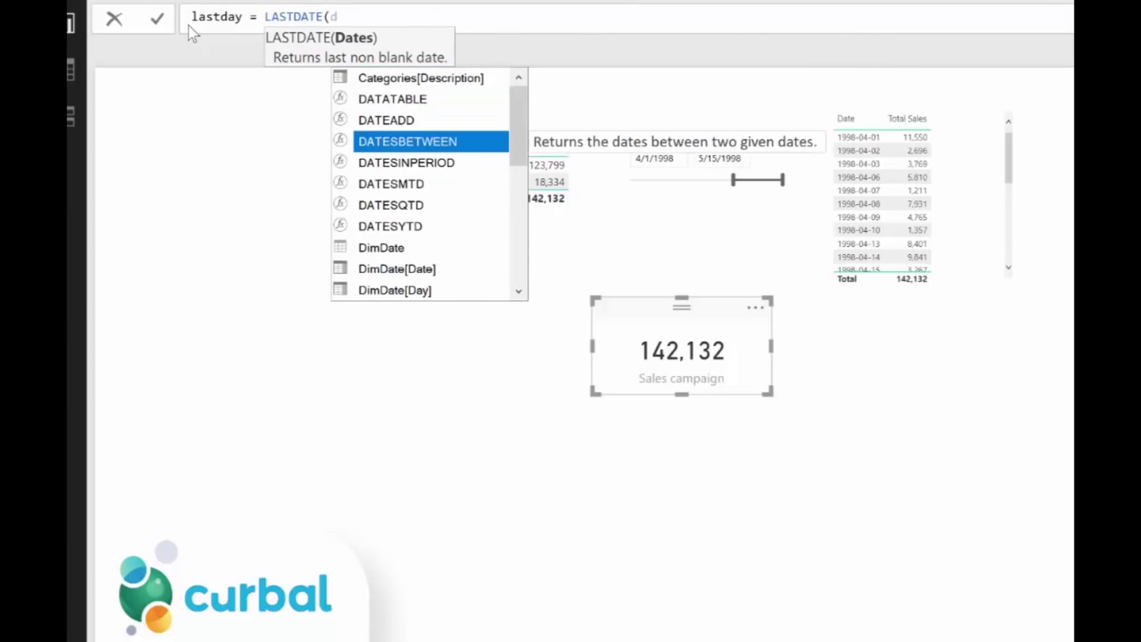
key("Down")
key("Down")
key("Tab")
type(")")
key("Return")
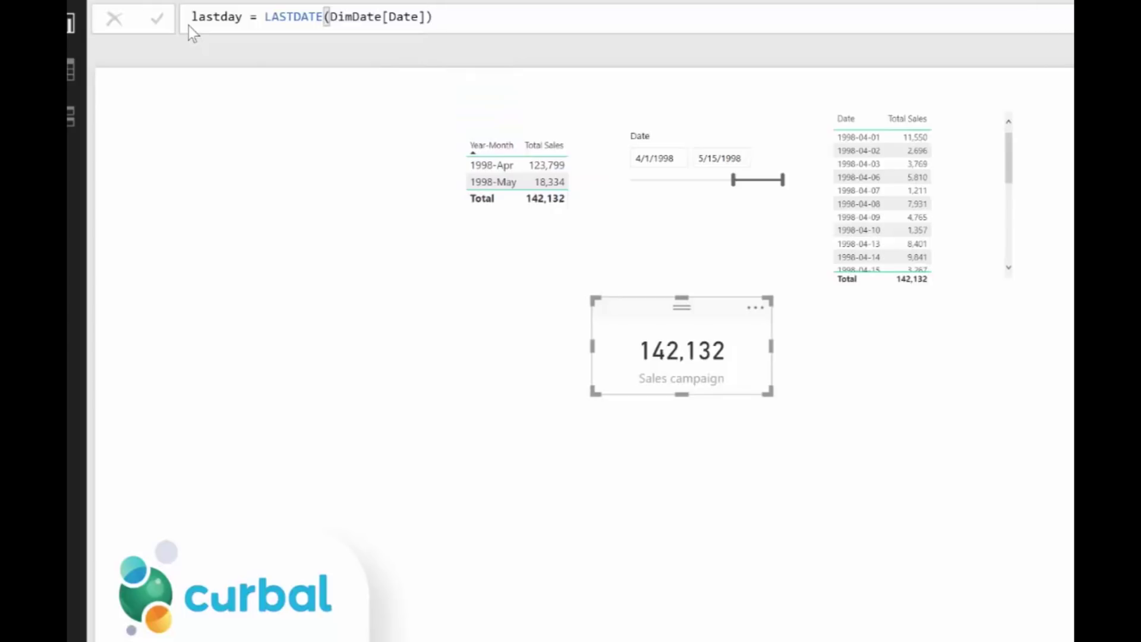
Show the lastday measure as a card below the daily sales table, sized wide enough for the full date and time
left_click_drag(1011, 368, 945, 459)
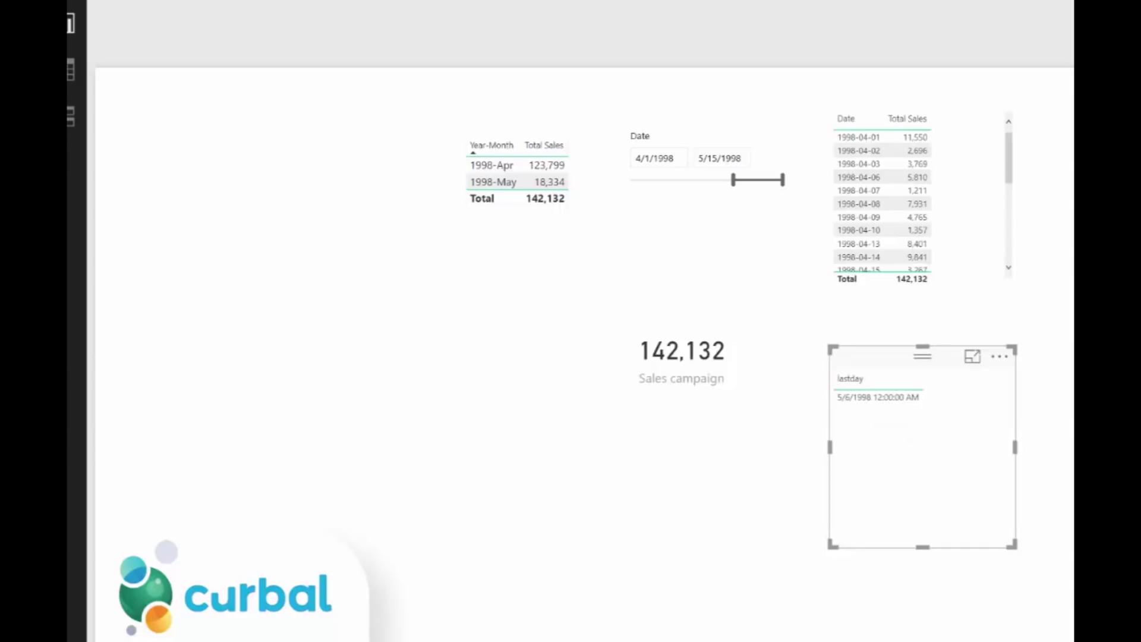
left_click_drag(1009, 548, 1040, 434)
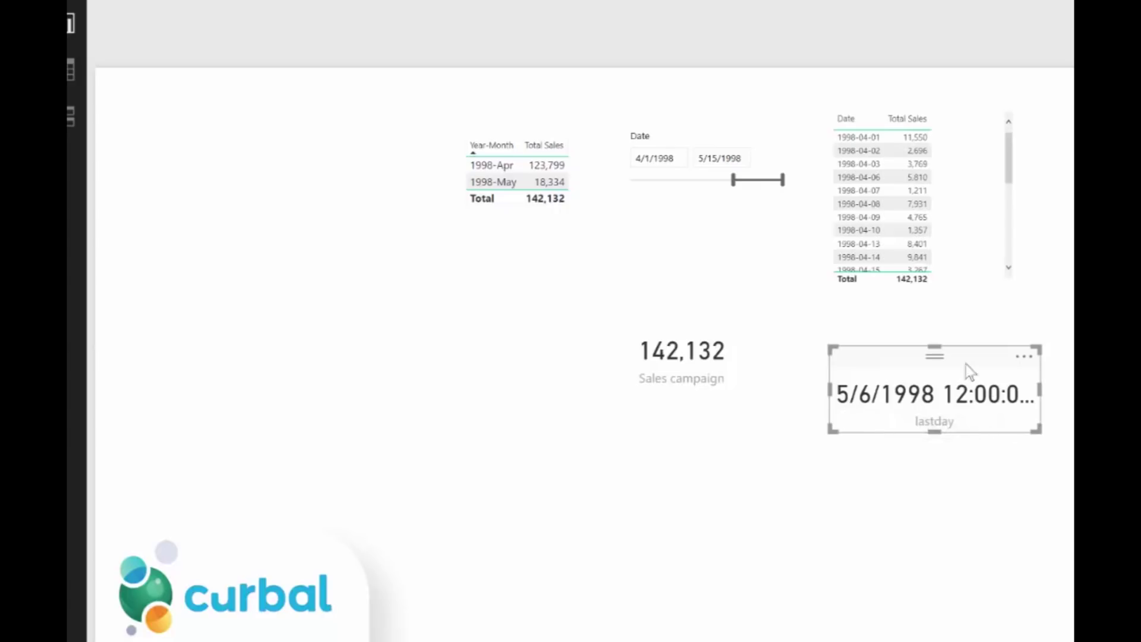
left_click_drag(1039, 390, 1072, 395)
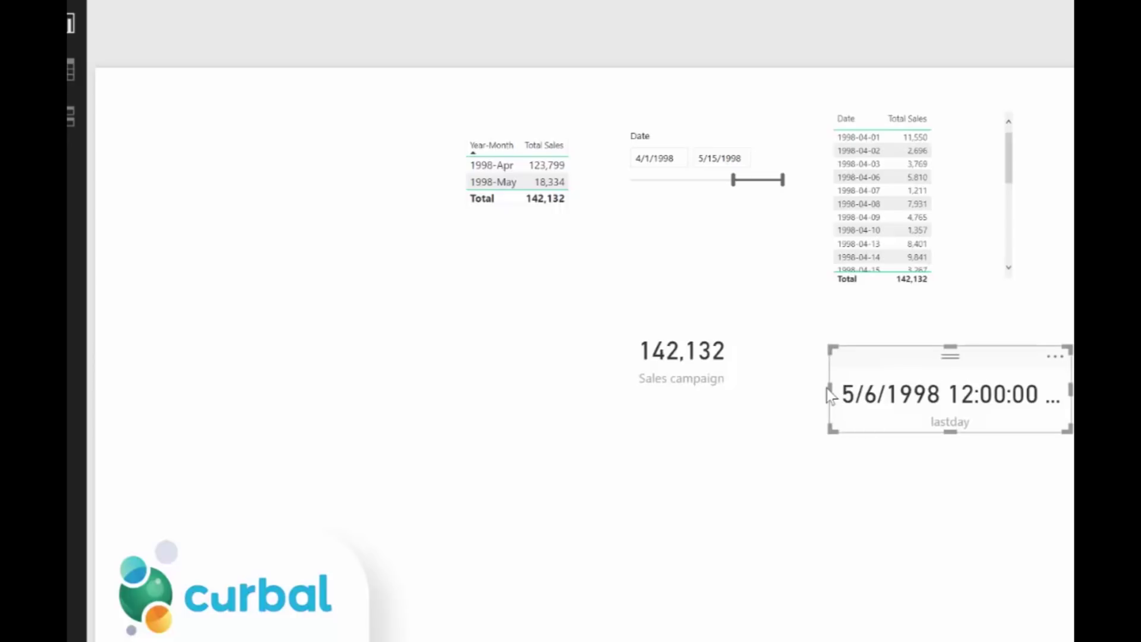
left_click_drag(826, 387, 793, 387)
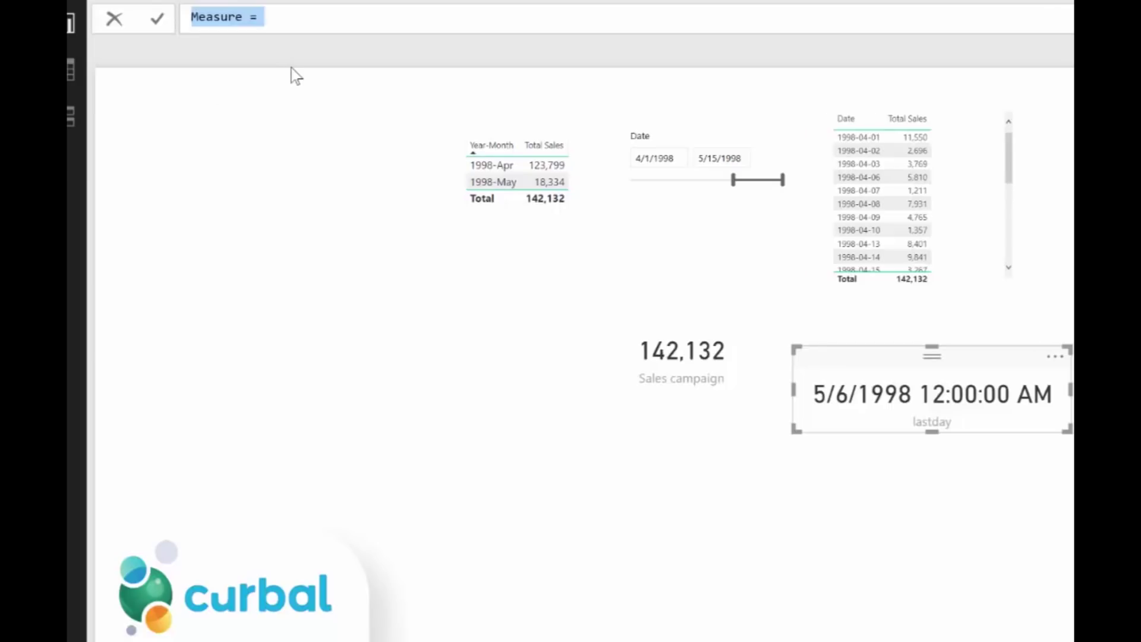
Create a new measure named last date -2 months and start its formula with DATEADD(DimDate[Date],
type("last da")
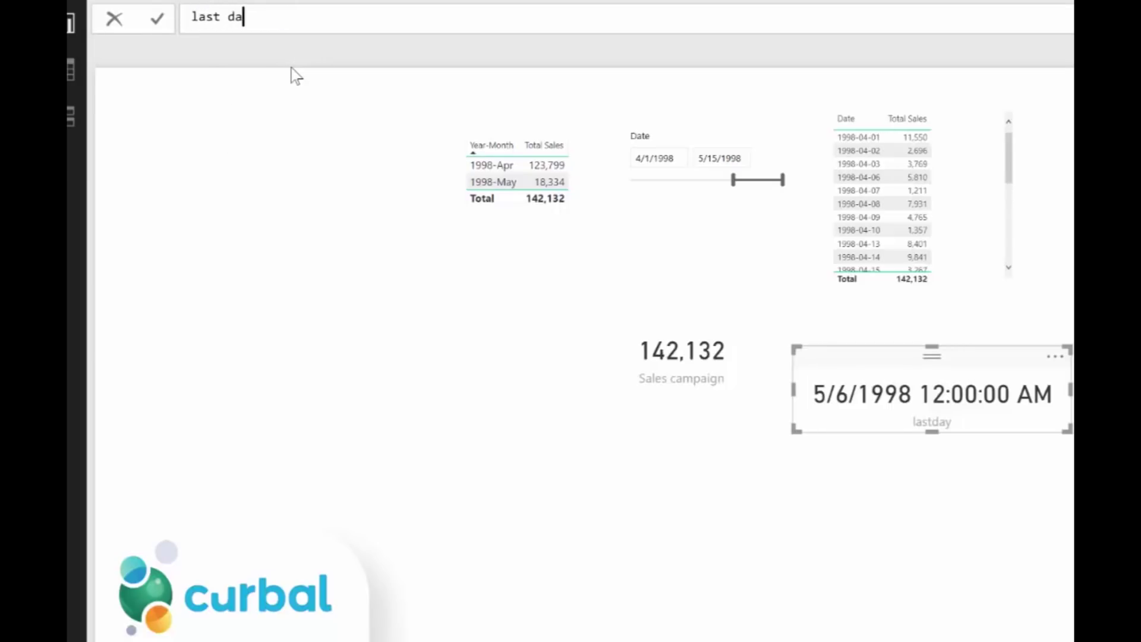
type("y")
key("BackSpace")
type("te -2 months= ")
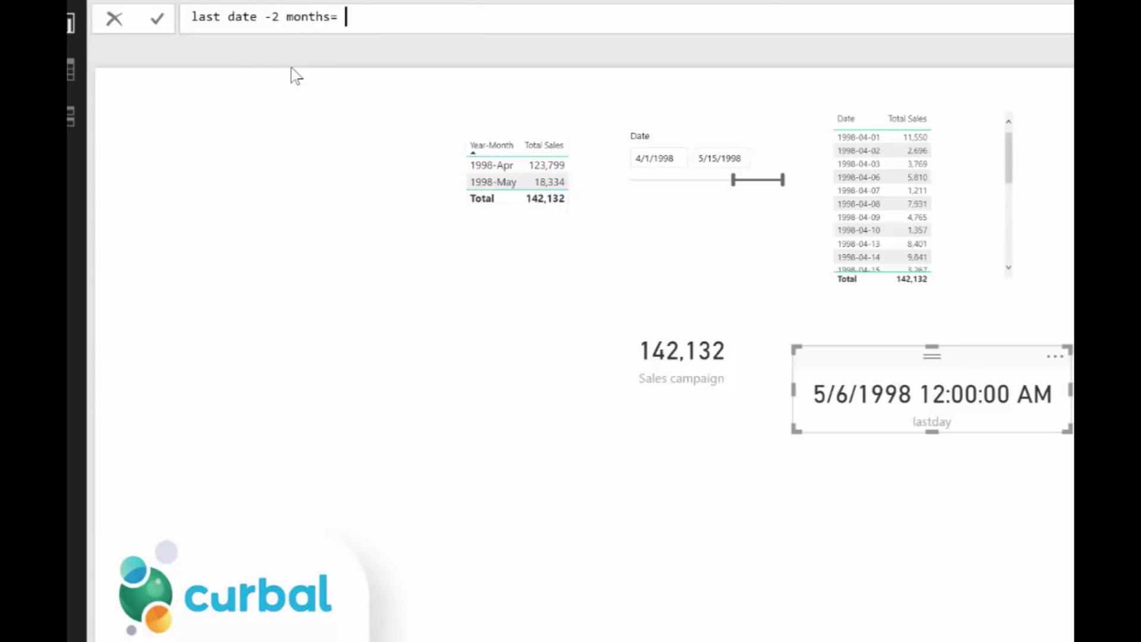
type("date")
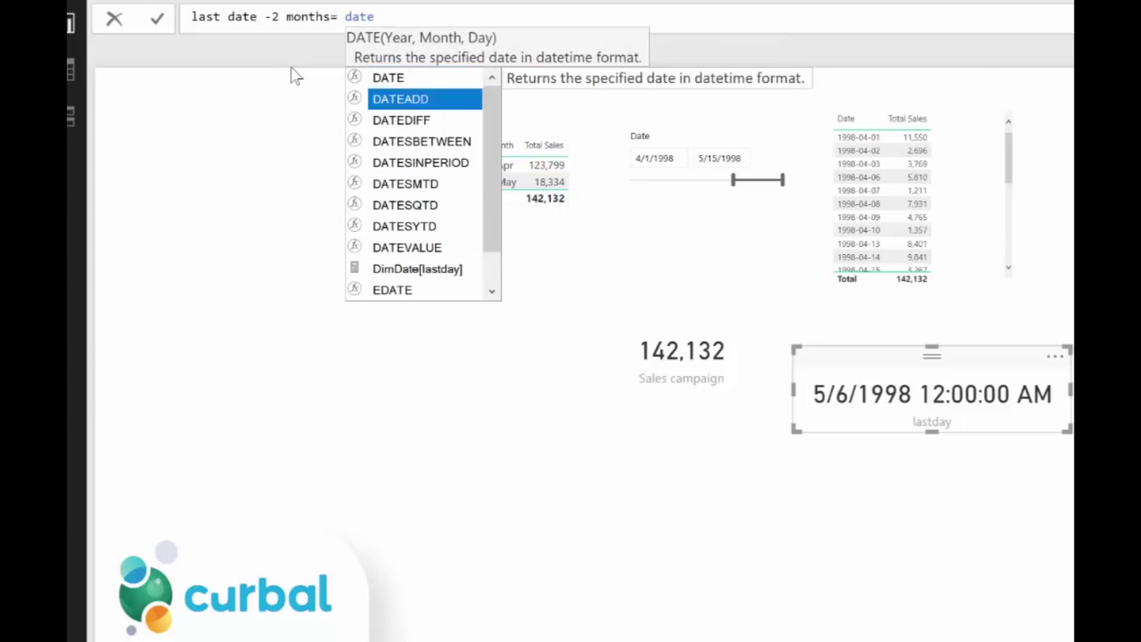
key("Tab")
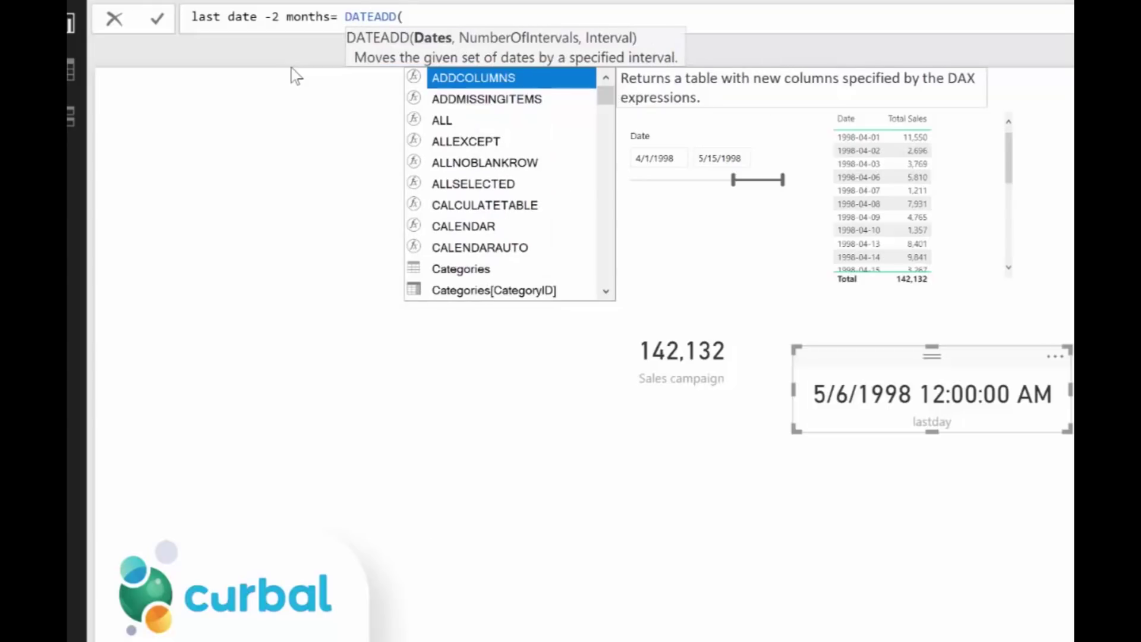
type("dim")
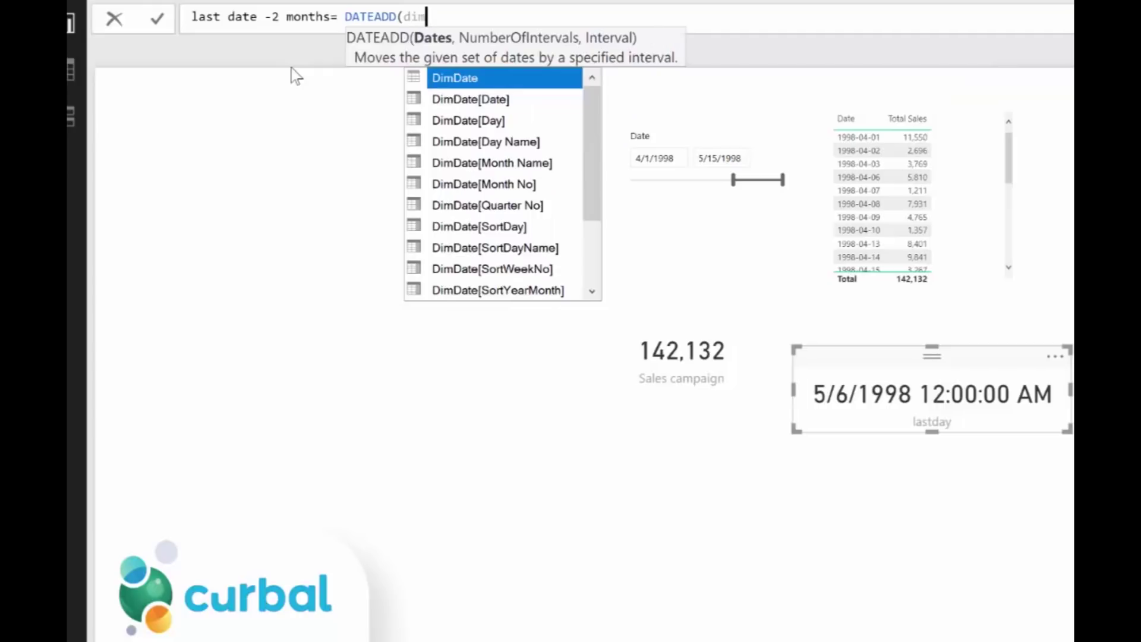
key("Tab")
type(",")
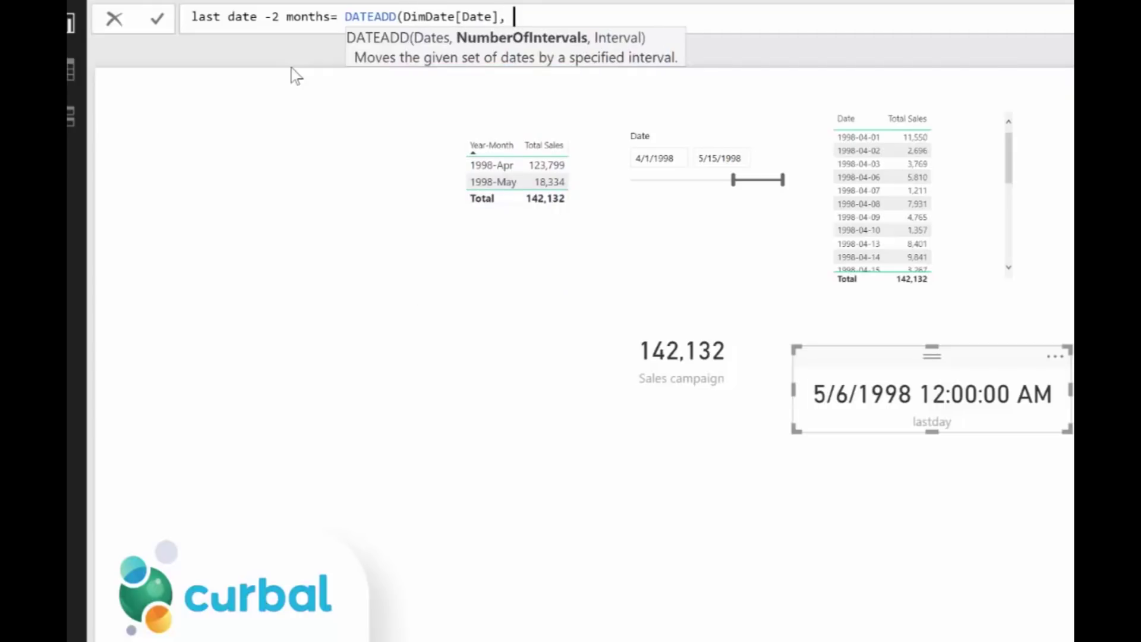
Wrap the DimDate[Date] argument inside DATEADD with LASTDATE, giving LASTDATE(DimDate[Date])
key("Left")
key("Left")
key("Left")
key("Left")
key("Left")
key("Left")
key("Left")
key("Left")
key("Left")
key("Left")
key("Left")
key("Left")
key("Left")
key("Left")
key("Left")
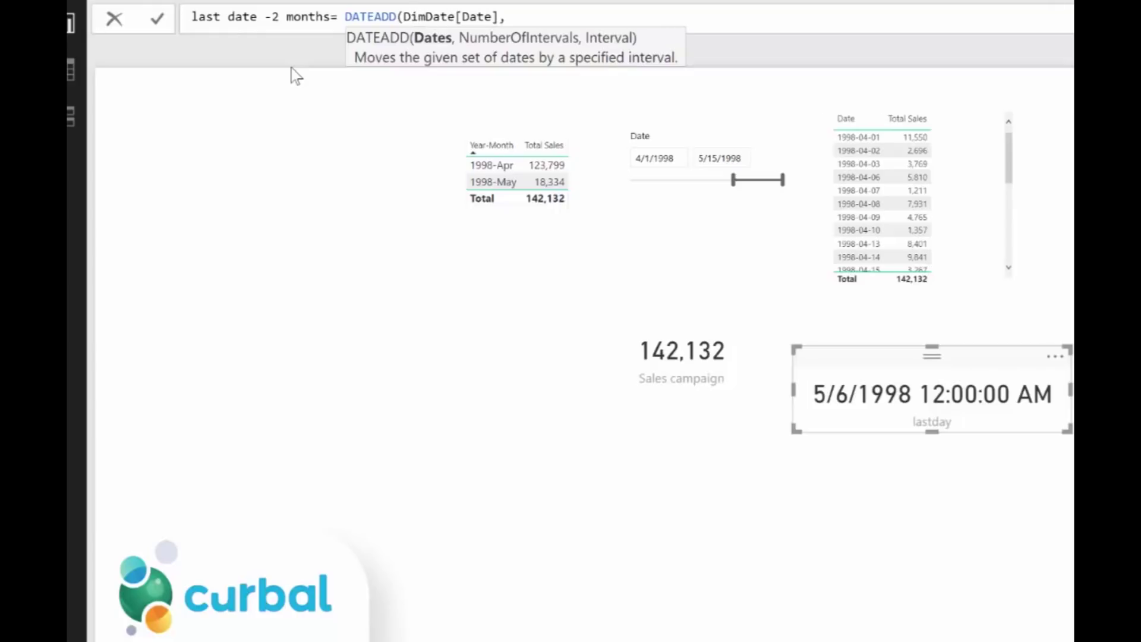
type("la")
key("Tab")
type("(")
key("Right")
key("Right")
key("Right")
key("Right")
key("Right")
key("Right")
key("Right")
key("Right")
key("Right")
key("Right")
key("Right")
key("Right")
key("Right")
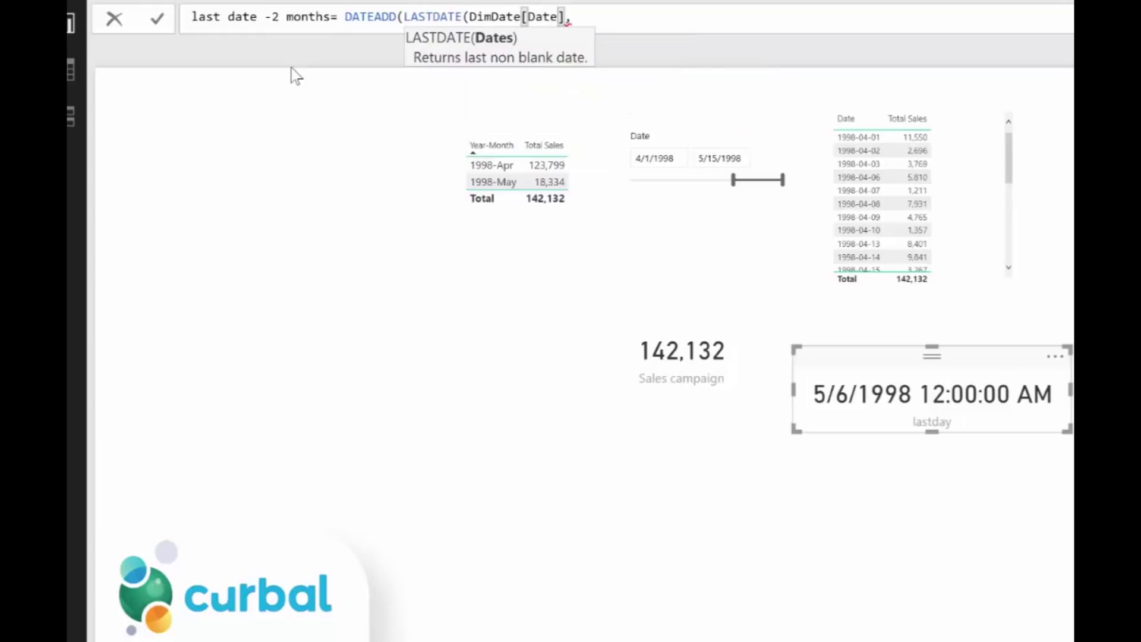
type(")")
Enter -2 as the number of intervals in the DATEADD function
key("Right")
key("Right")
type("-6")
key("BackSpace")
type("2, ")
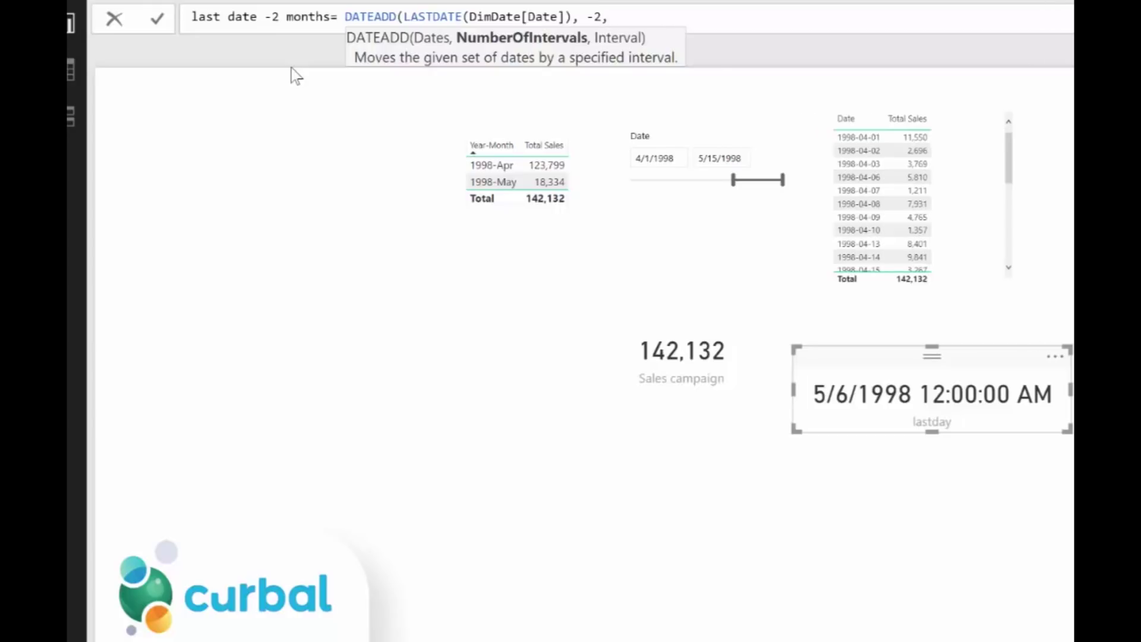
Put a space before the comma after -2, enter MONTH as the DATEADD interval and close the parenthesis
type(",m")
key("BackSpace")
type("m")
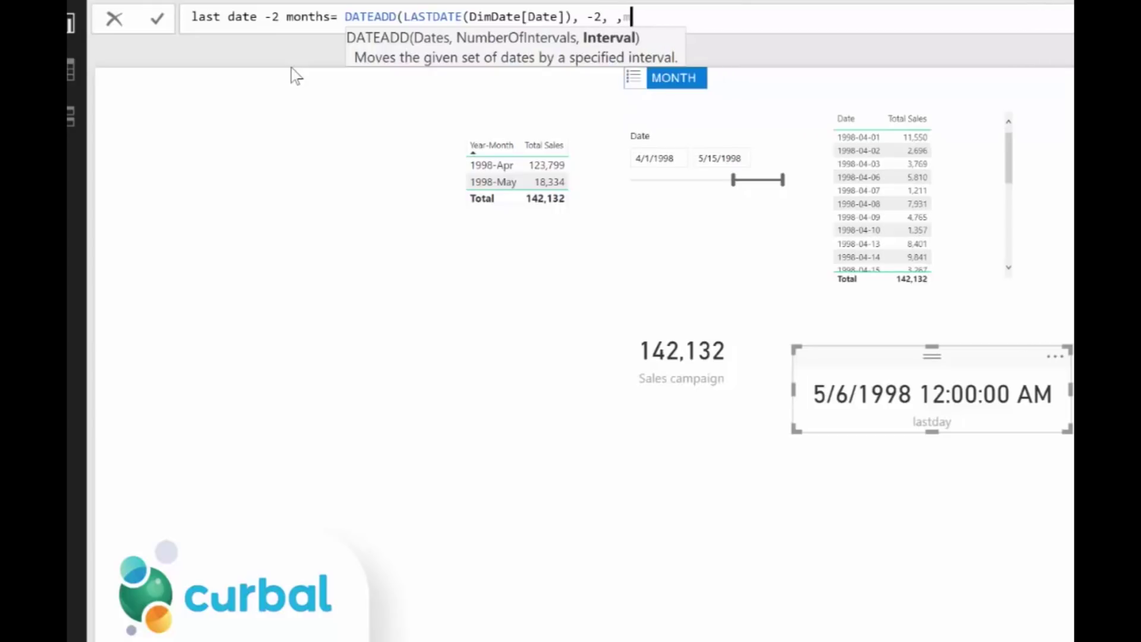
key("BackSpace")
key("BackSpace")
type("mon")
key("BackSpace")
key("BackSpace")
key("BackSpace")
type("mm")
key("Left")
key("Left")
key("Left")
key("Left")
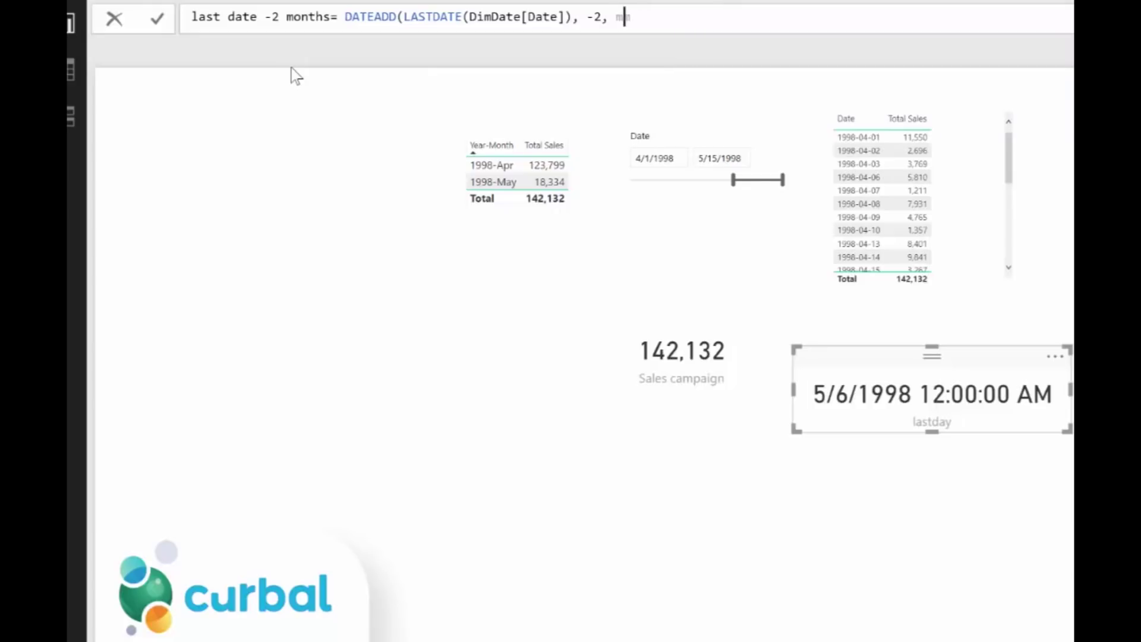
key("Right")
key("shift+End")
type("mon")
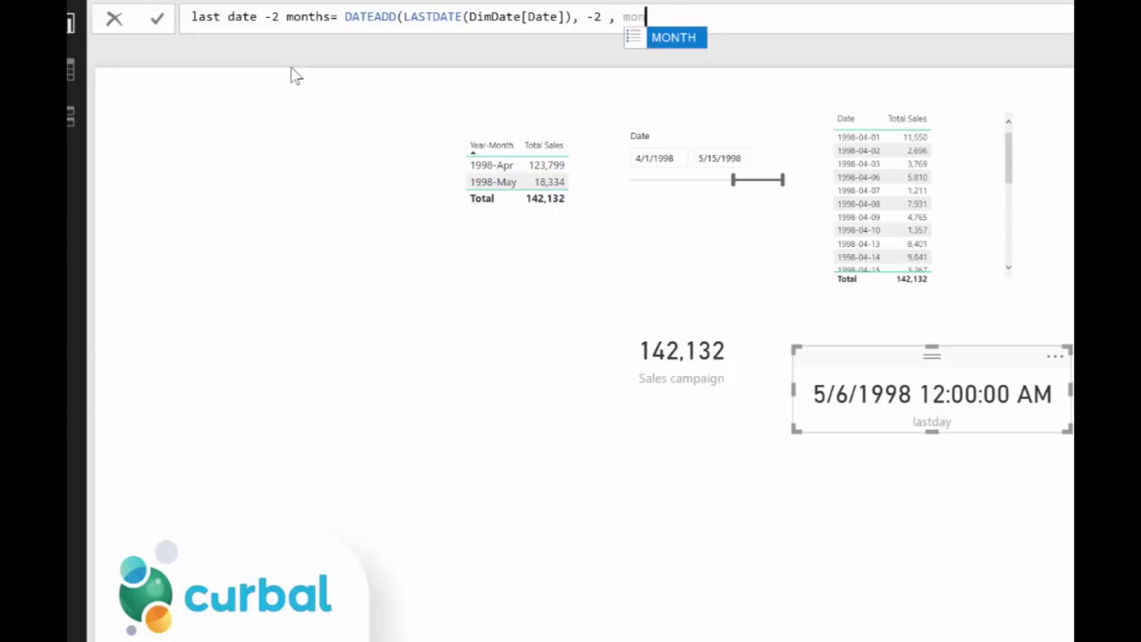
key("Tab")
type(")")
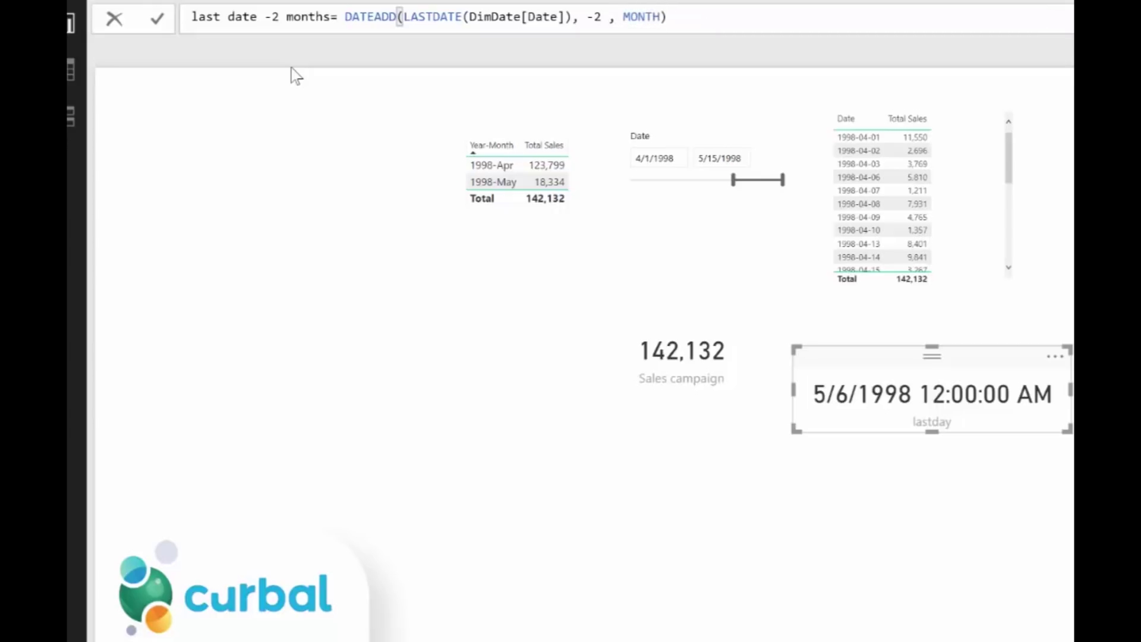
Commit the last date -2 months measure and position its card directly below the lastday card
key("Return")
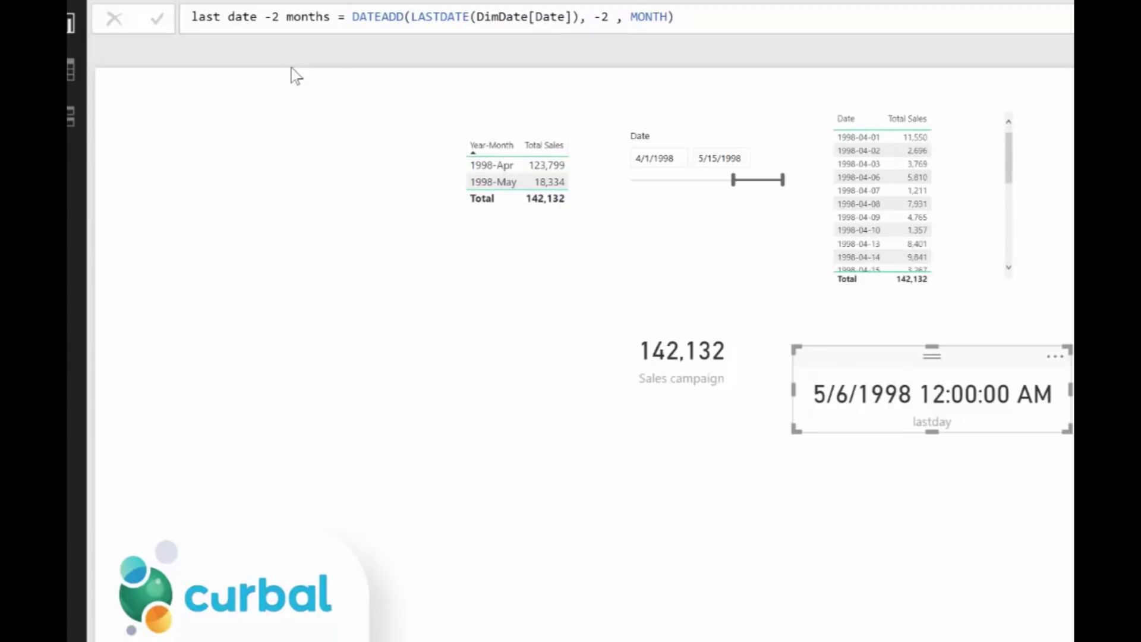
left_click_drag(1070, 559, 904, 558)
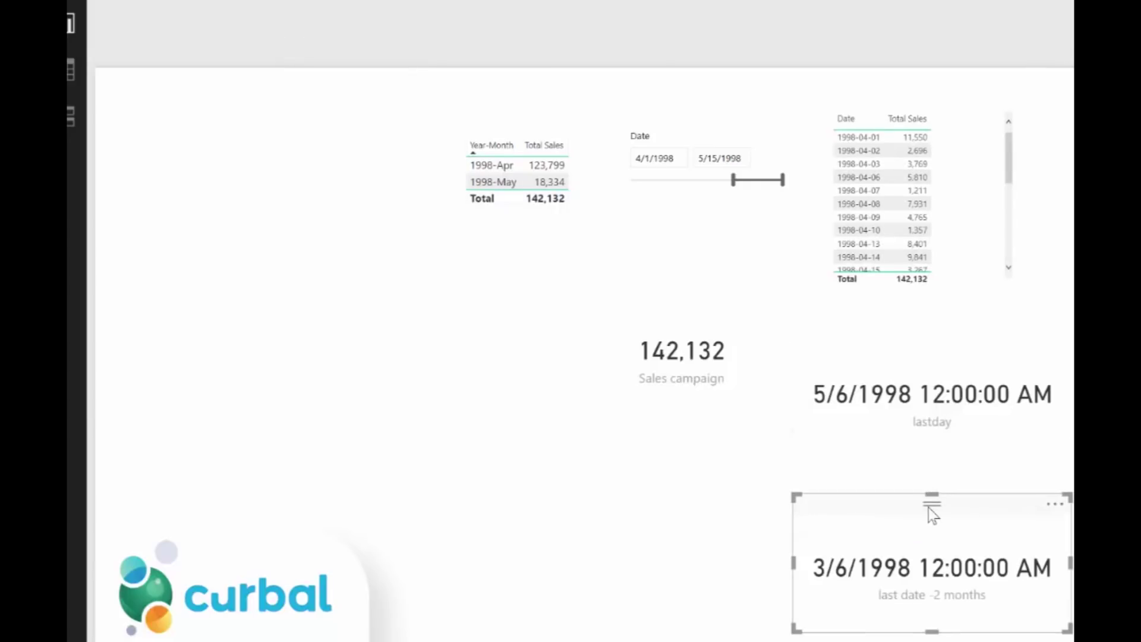
left_click_drag(930, 506, 936, 479)
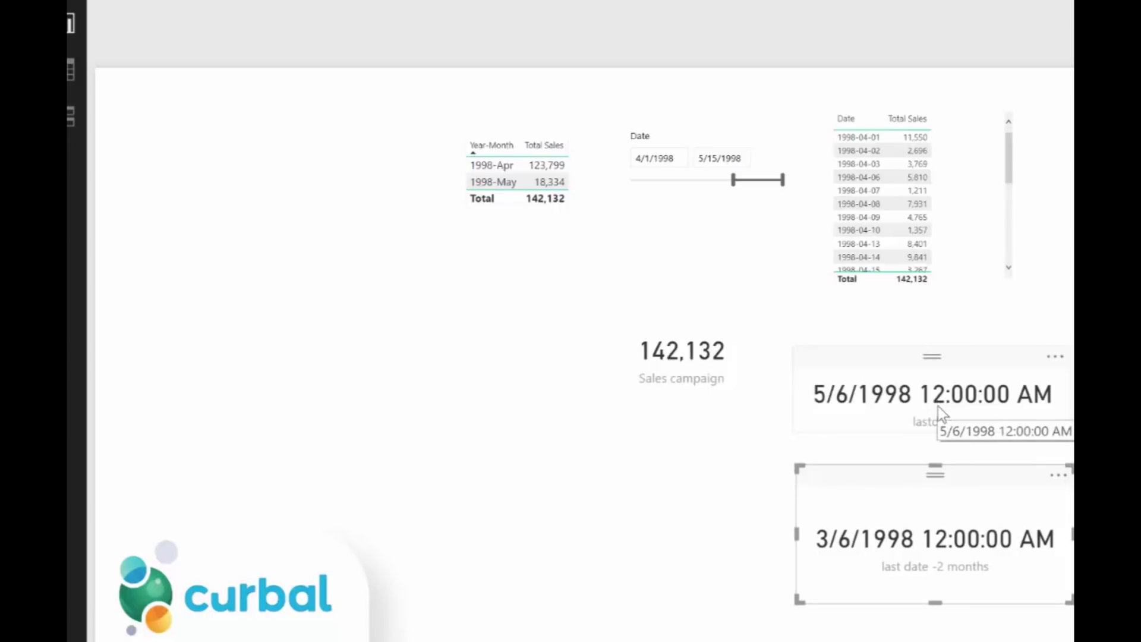
left_click(965, 418)
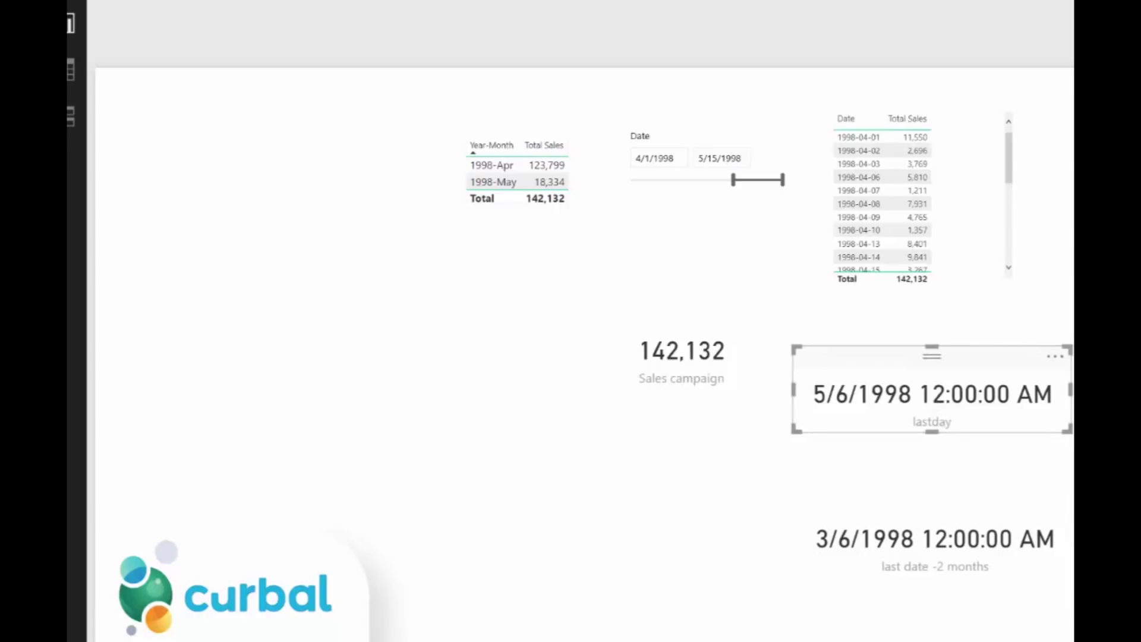
Create a new measure named datesbtween 2 dates and start its formula with CALCULATE([Total Sales]
left_click(316, 6)
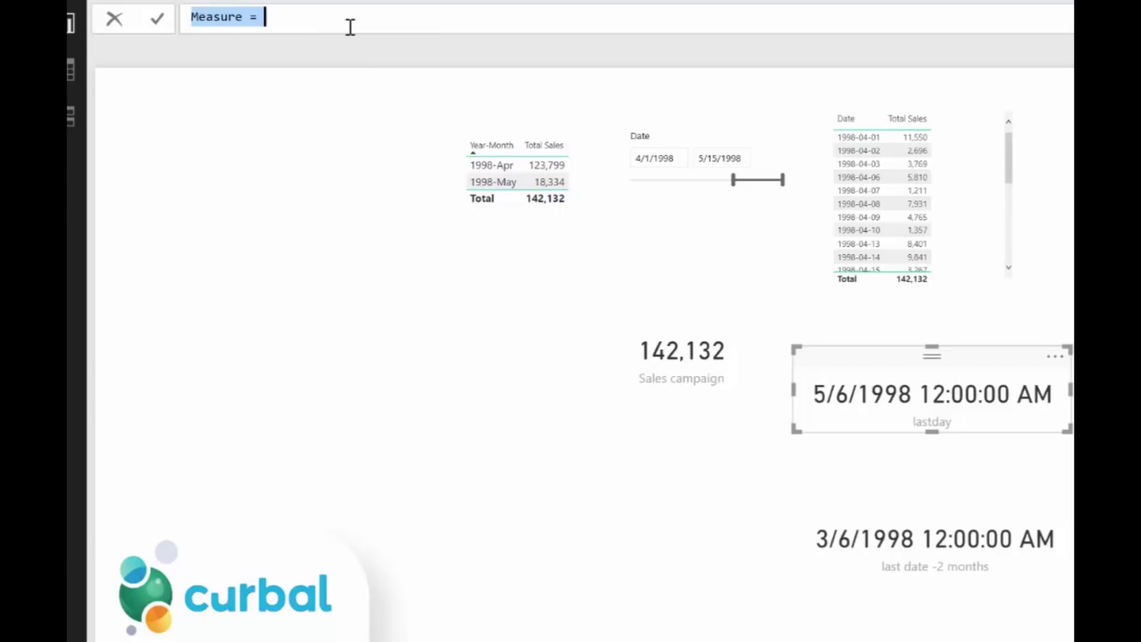
type("datwe")
key("BackSpace")
key("BackSpace")
type("esbtween 2 dates")
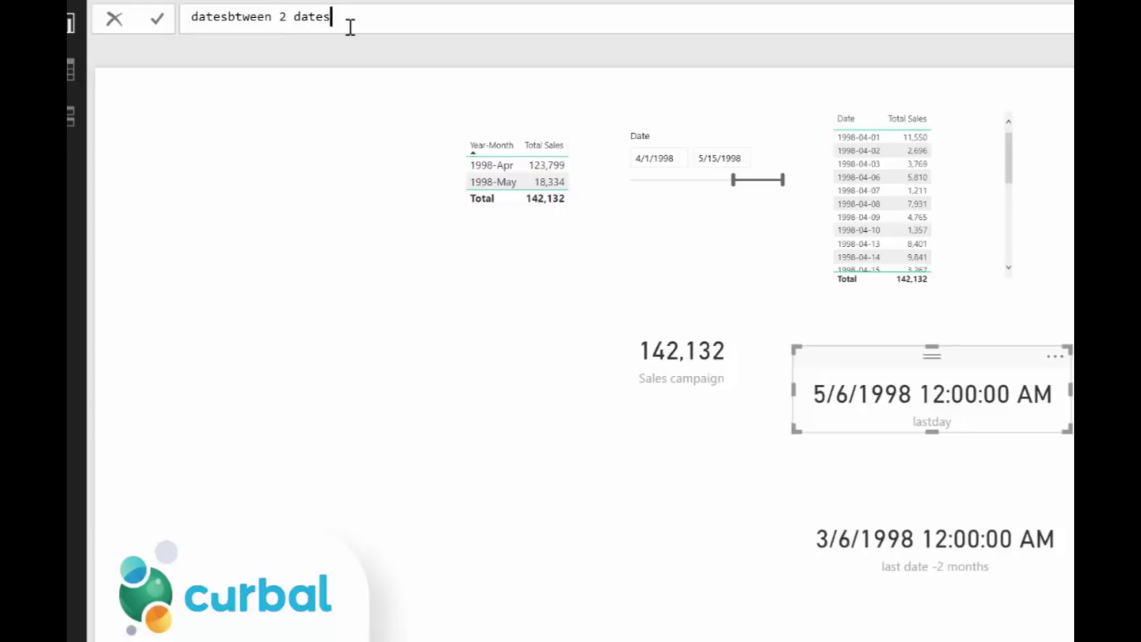
type(" = cal")
key("Tab")
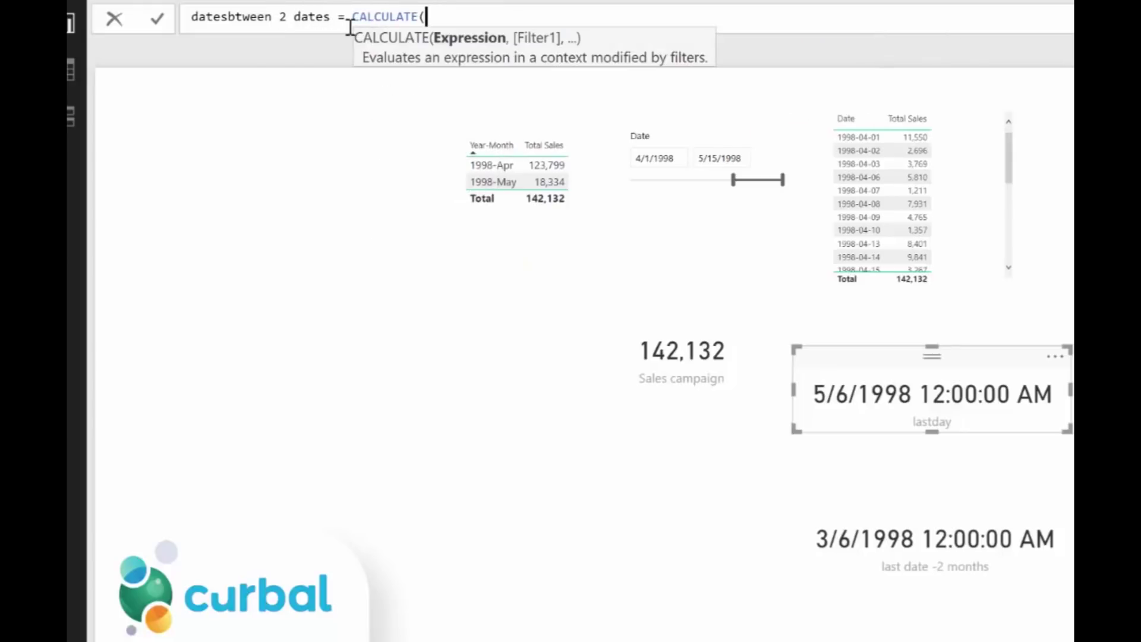
type("[to")
key("Tab")
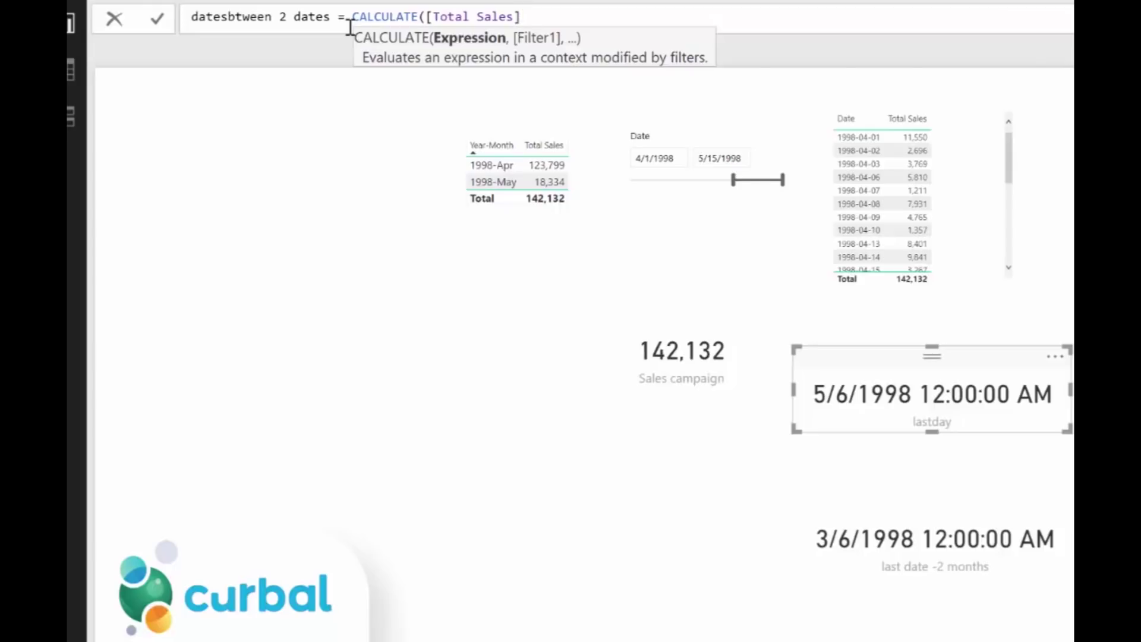
Add DATESBETWEEN as the CALCULATE filter, with DimDate[Date] as its dates argument
type(", dat")
key("Down")
key("Down")
key("Down")
key("Tab")
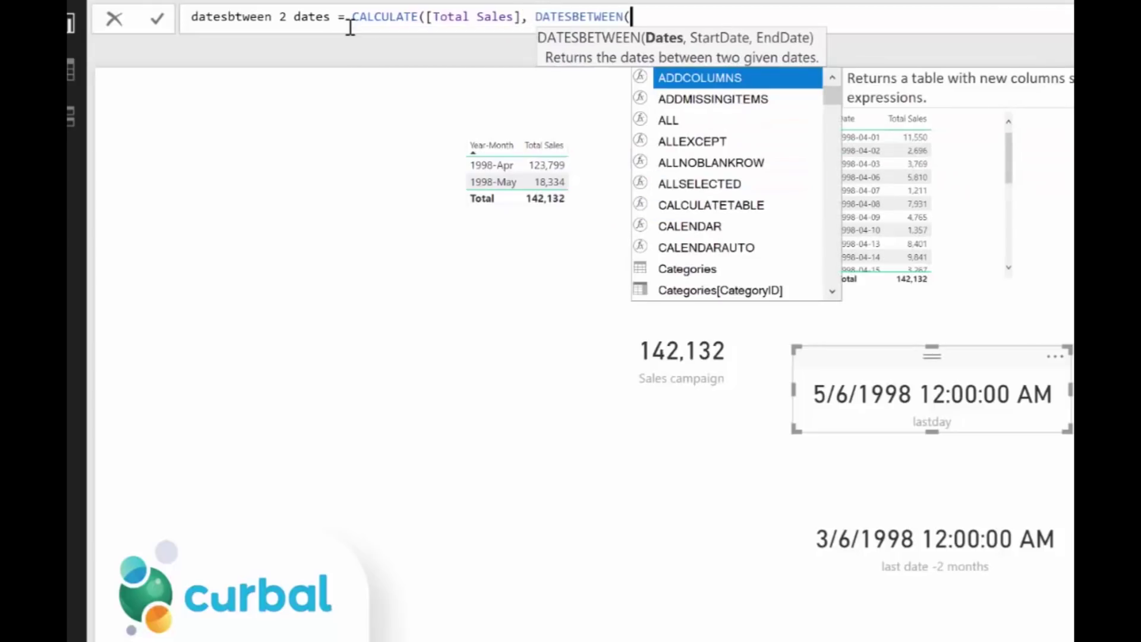
type("dat")
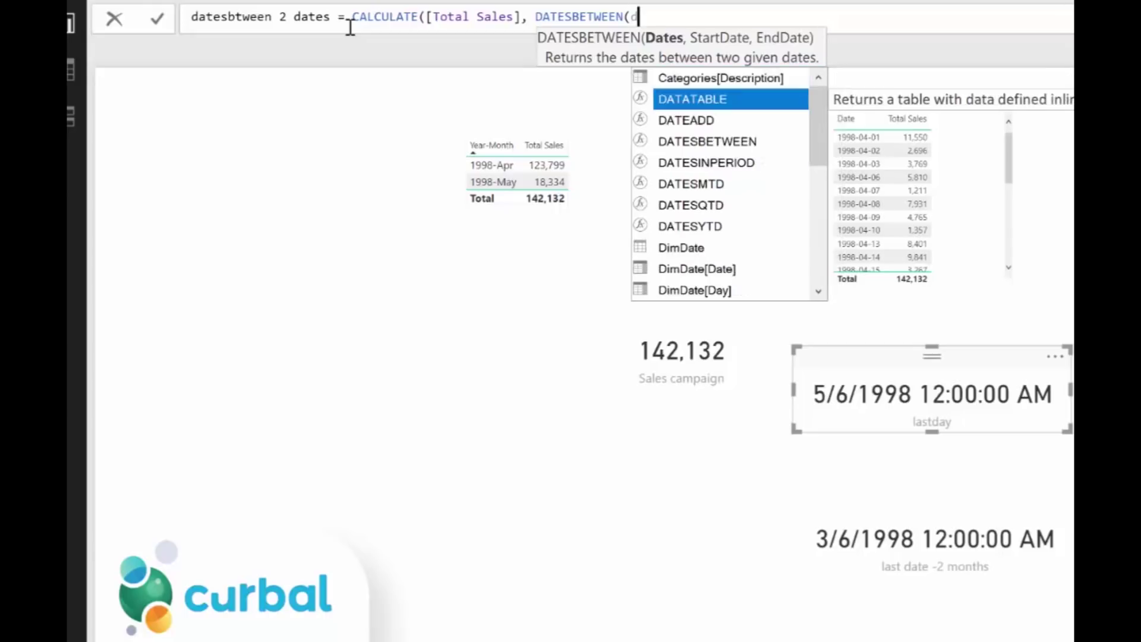
key("Down")
key("Down")
key("Down")
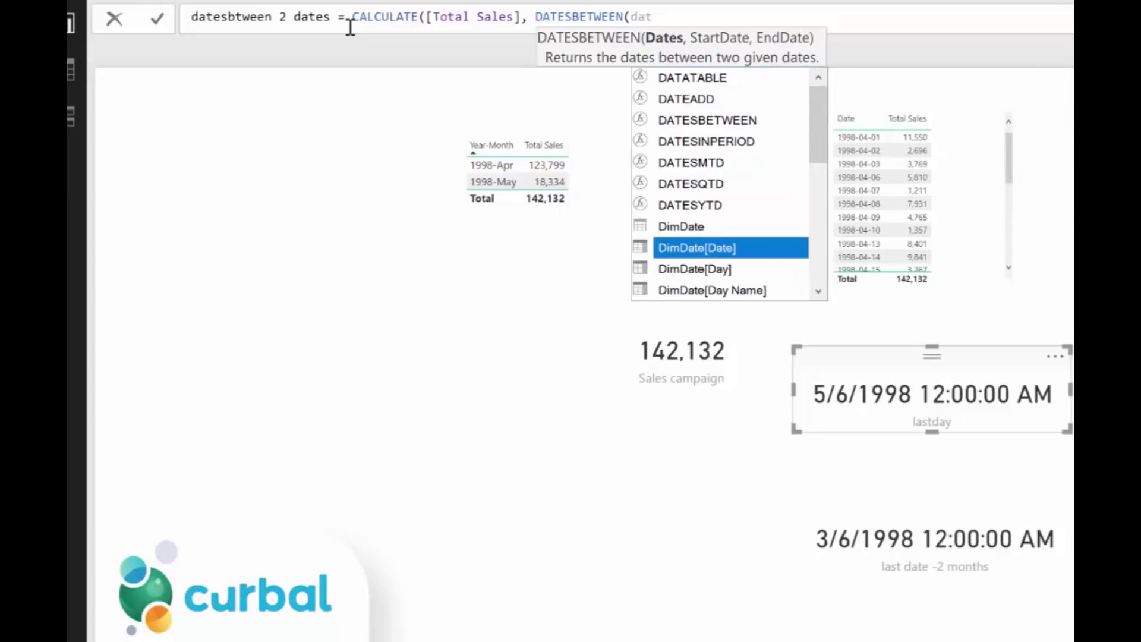
key("Tab")
type(", ")
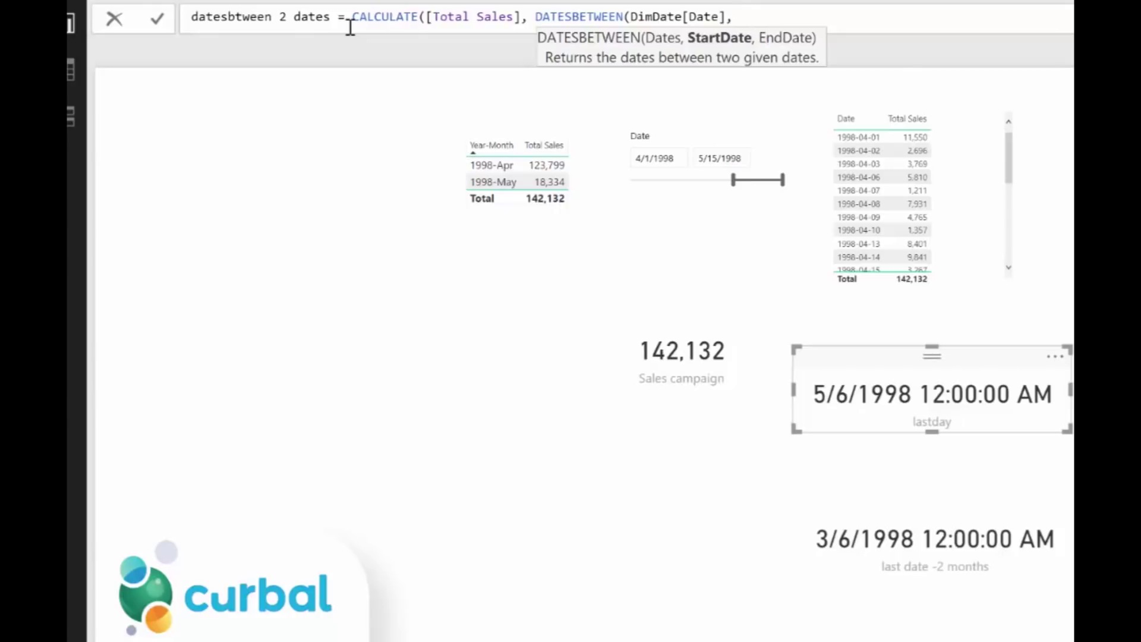
Enter [last date -2 months] as the start date and [lastday] as the end date, and close both parentheses
type("[la")
key("Tab")
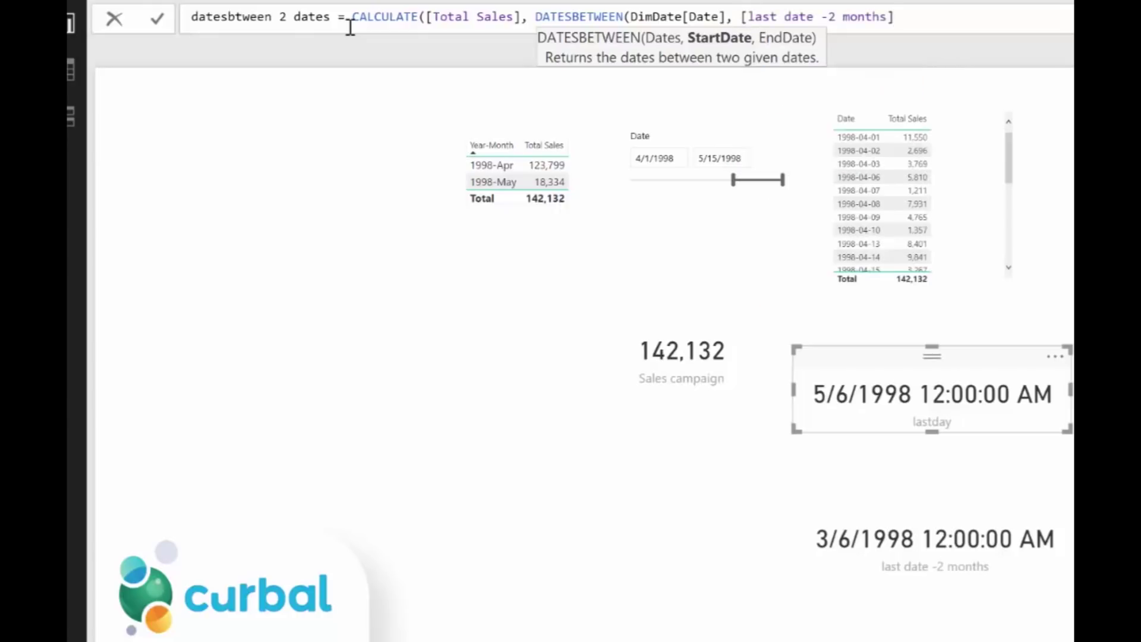
type(", l")
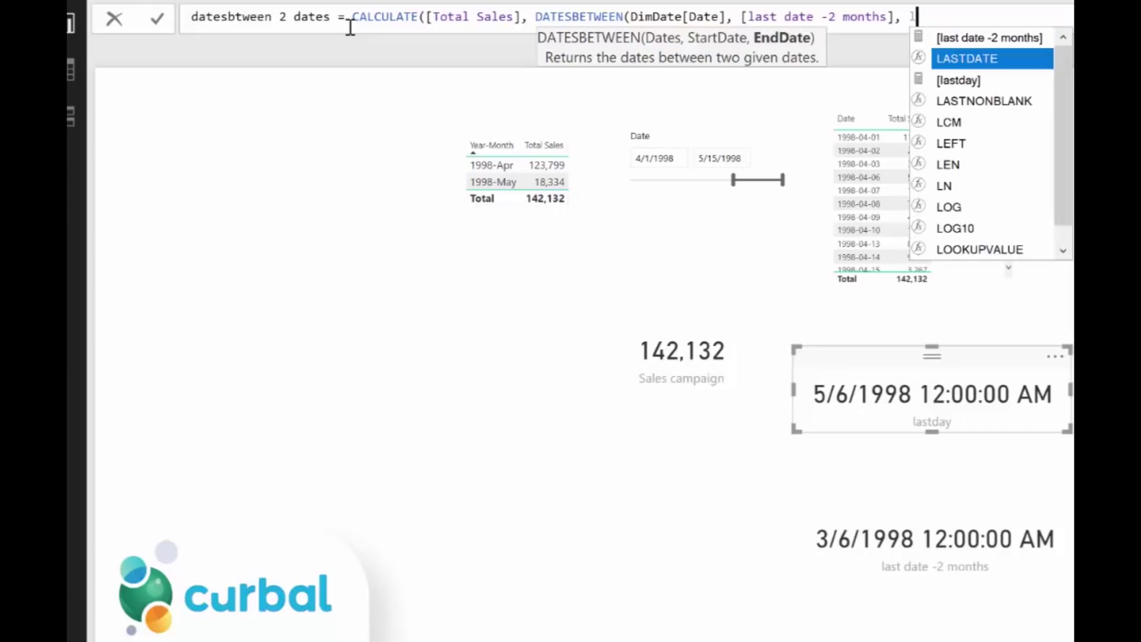
key("Down")
key("Tab")
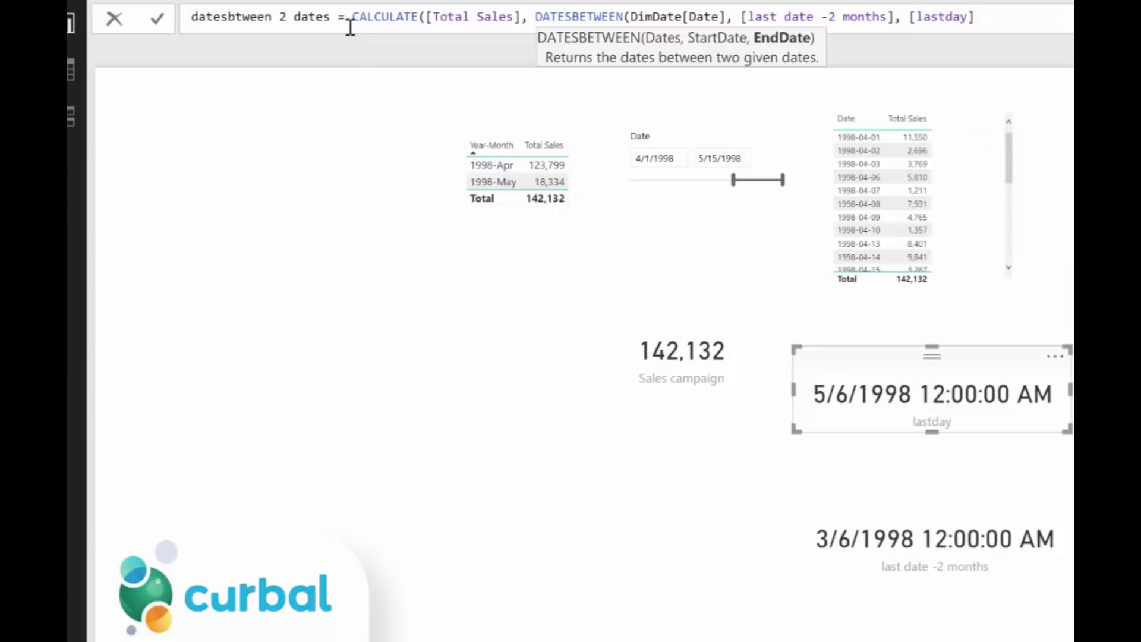
type("))")
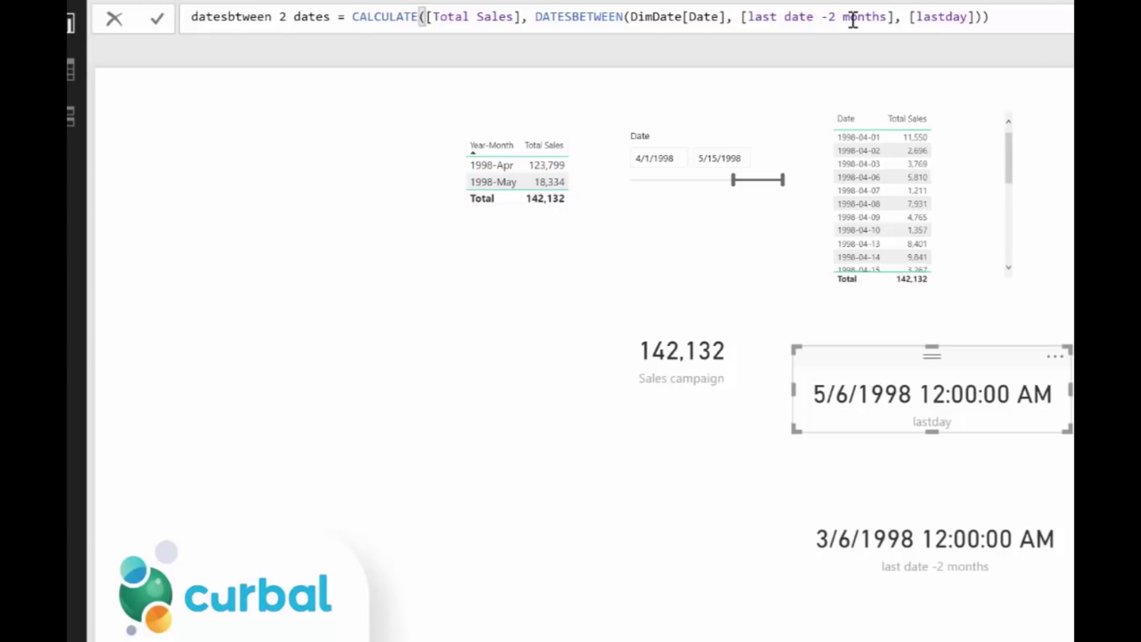
Commit the datesbtween 2 dates measure and place its card to the left of the Sales campaign card
key("Return")
left_click_drag(737, 398, 448, 362)
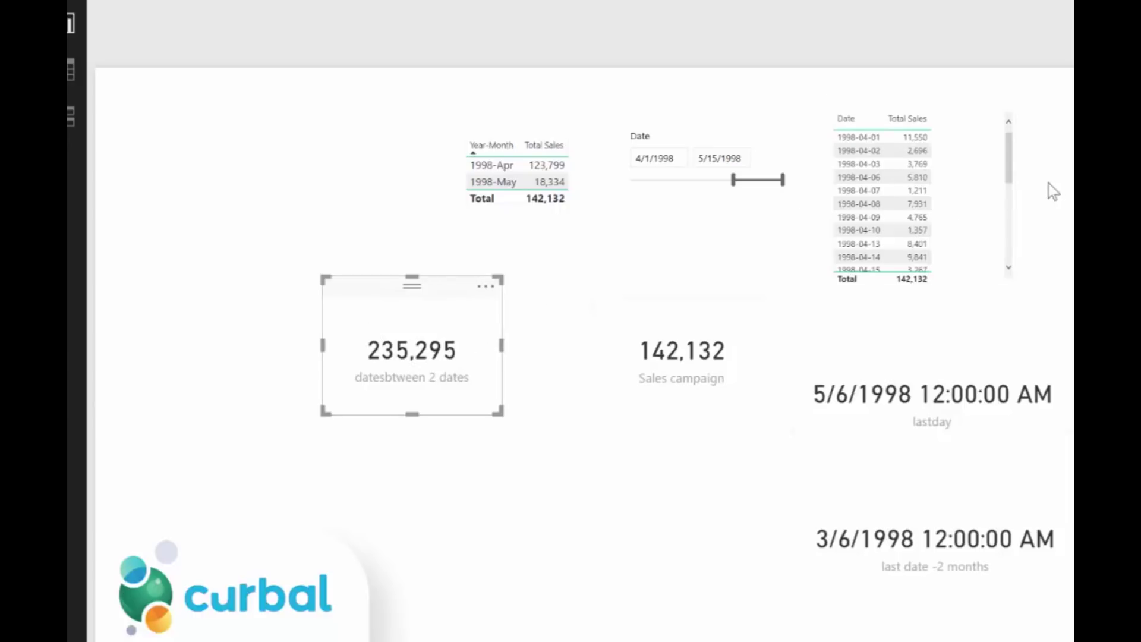
Set the start date of the Date slicer to 3/6/1998 to check the measure against the sales tables
left_click(664, 157)
left_click(740, 158)
left_click(639, 158)
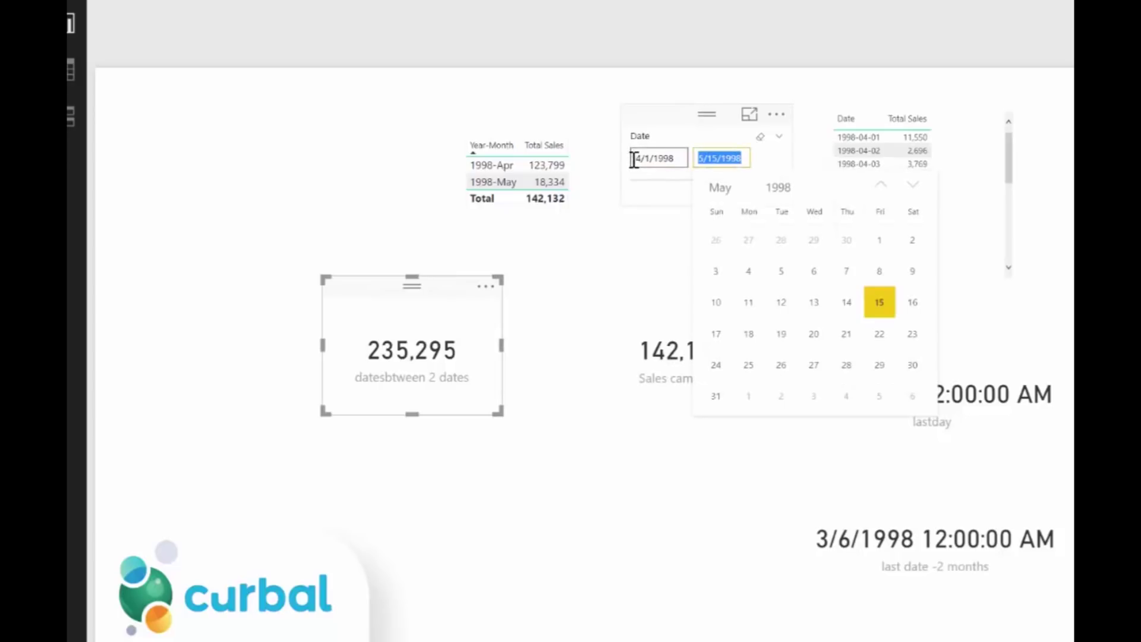
left_click(657, 188)
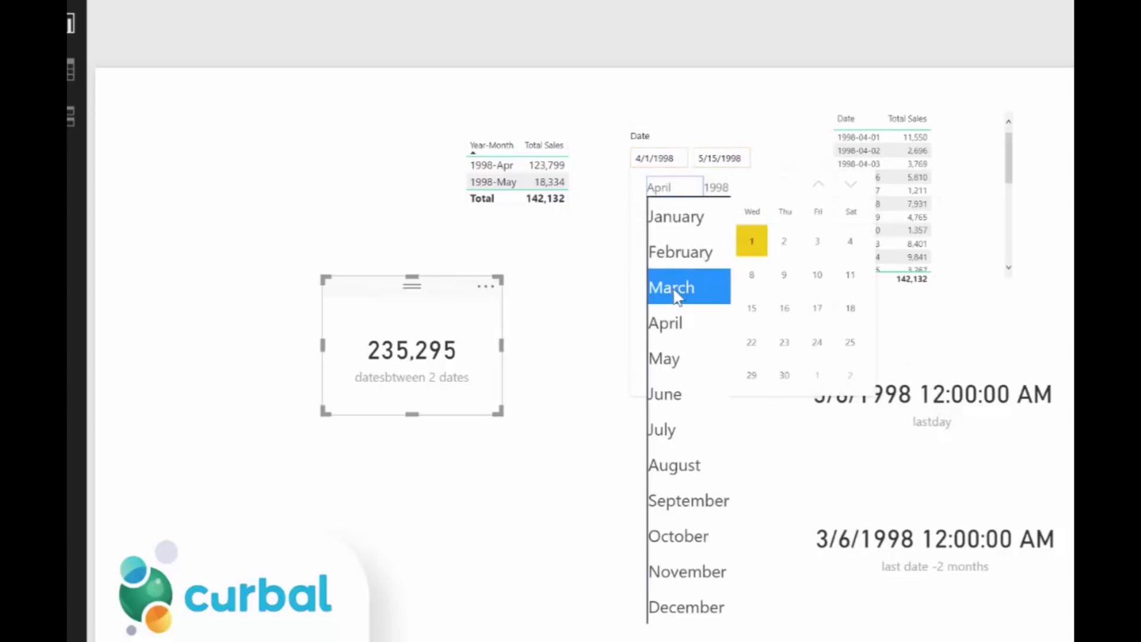
left_click(675, 290)
left_click(828, 248)
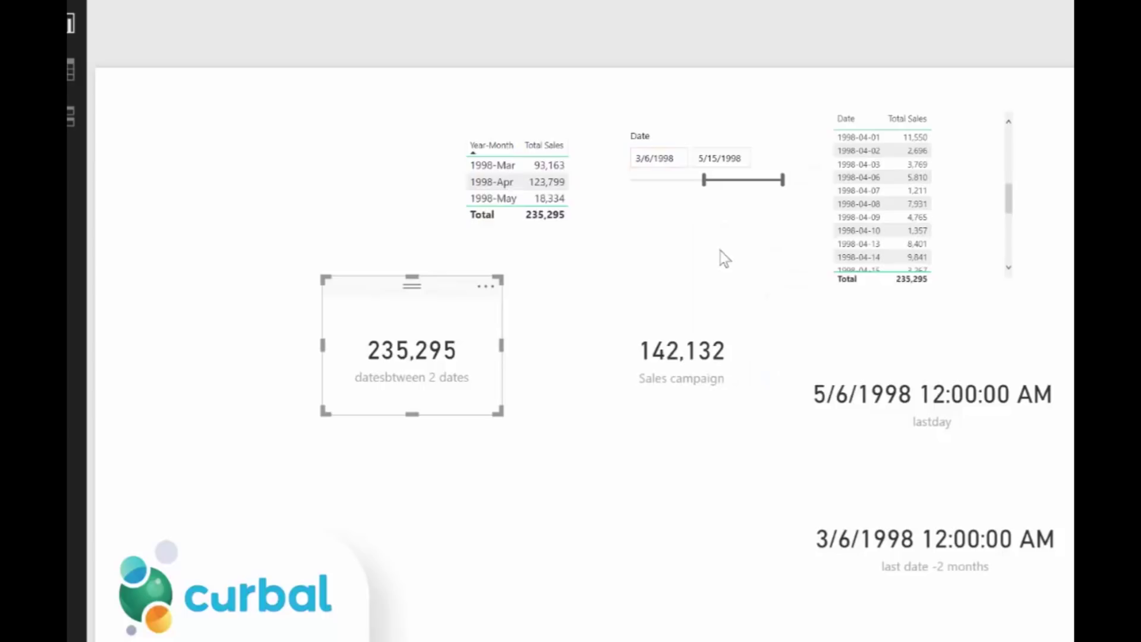